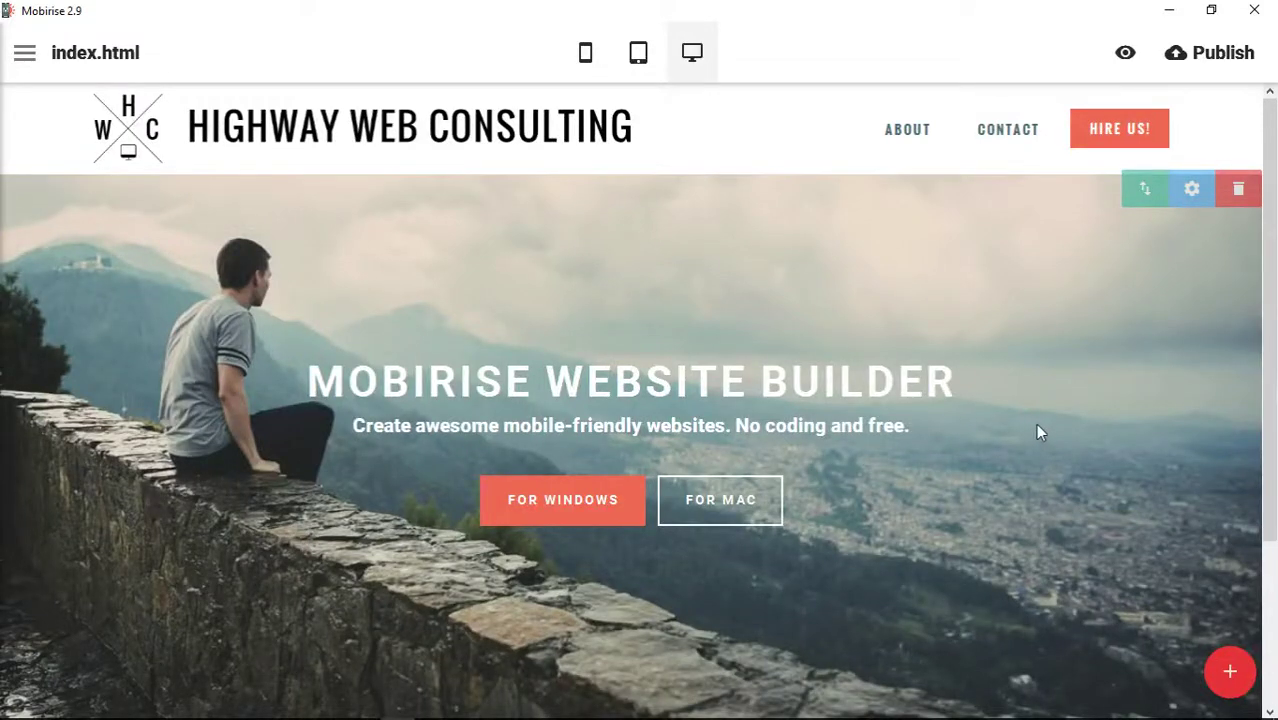
# Add the four-across forest image gallery block from the Media section beneath the hero
pyautogui.click(1229, 671)
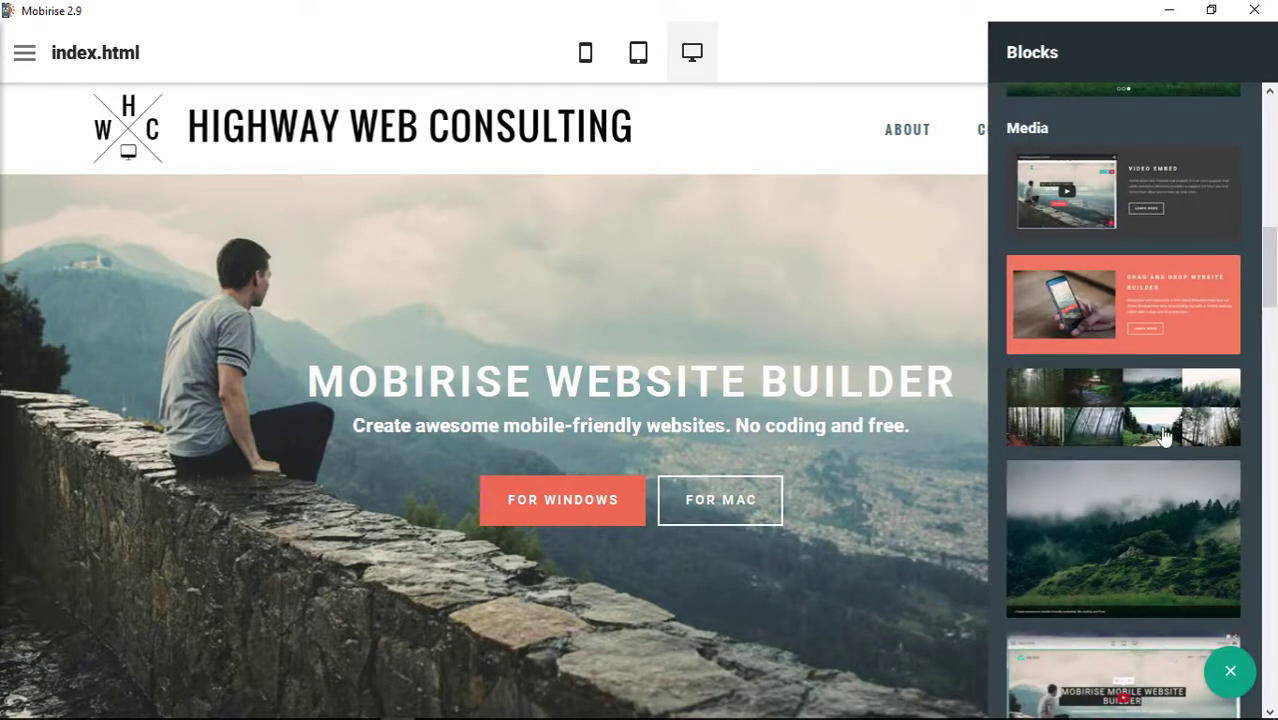
pyautogui.scroll(-2, 1180, 380)
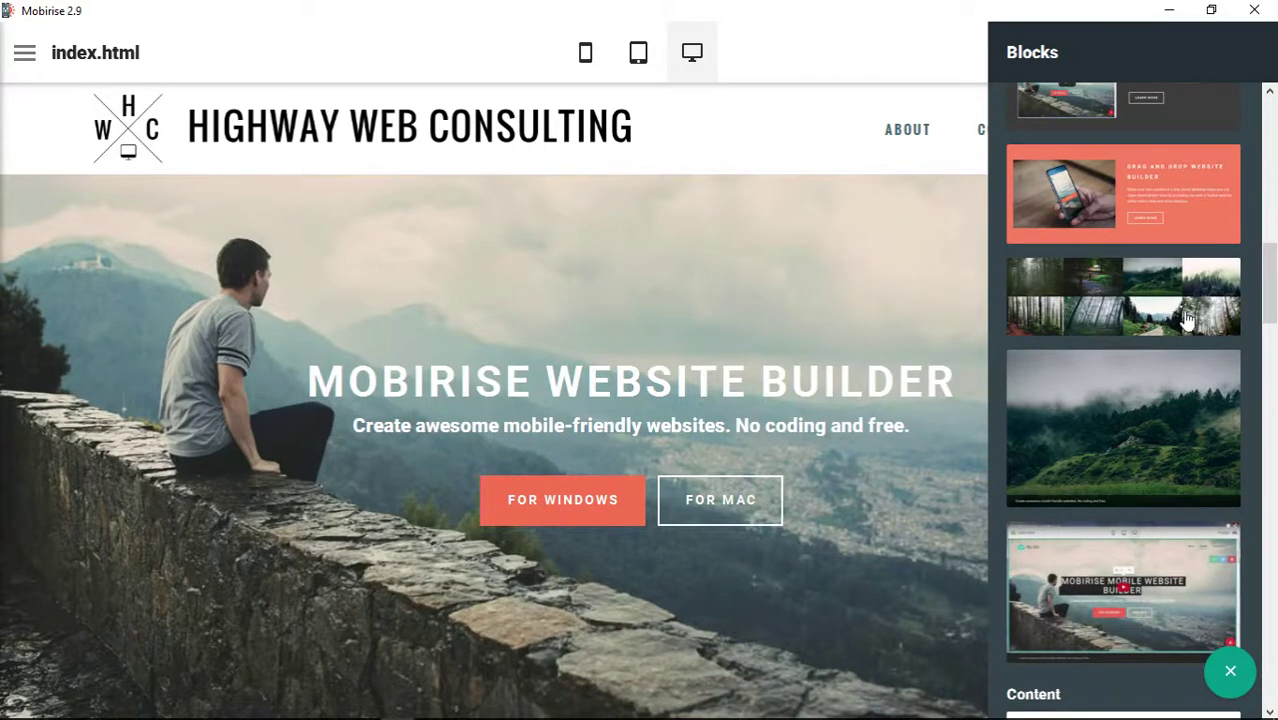
pyautogui.click(1118, 313)
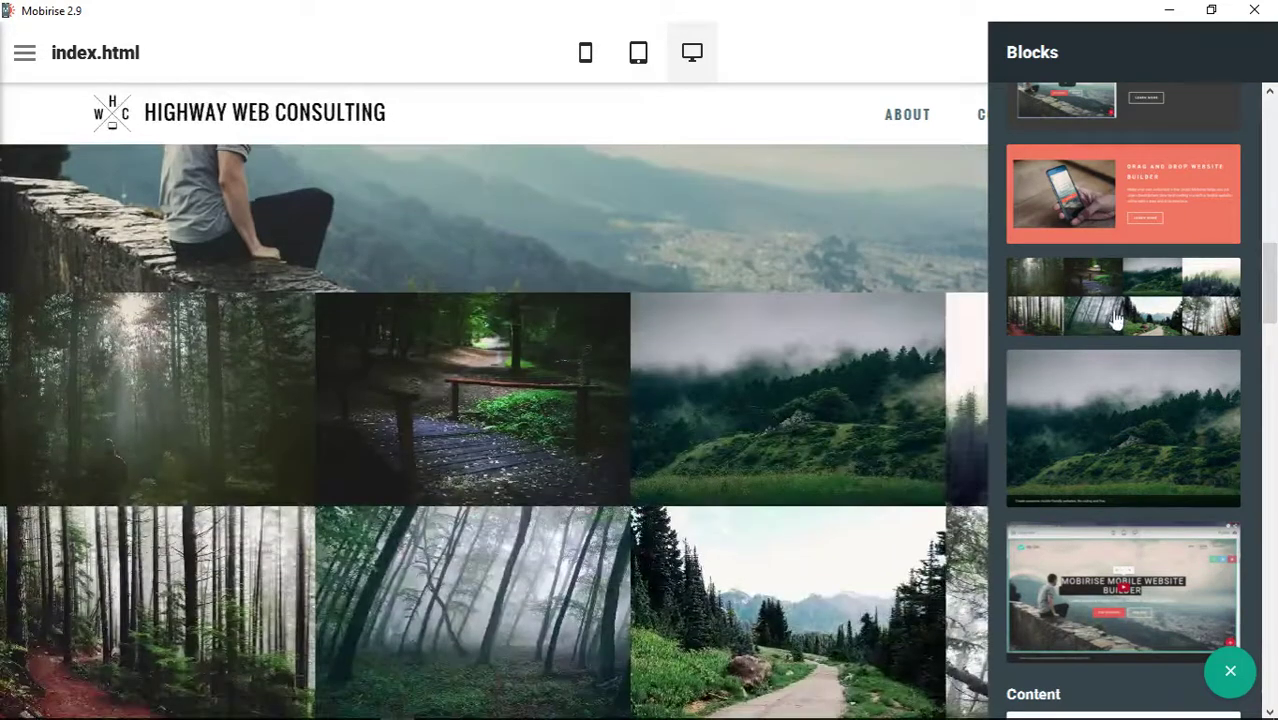
# Turn off Full Width in the forest gallery's Block Parameters for a centred, boxed layout
pyautogui.click(883, 75)
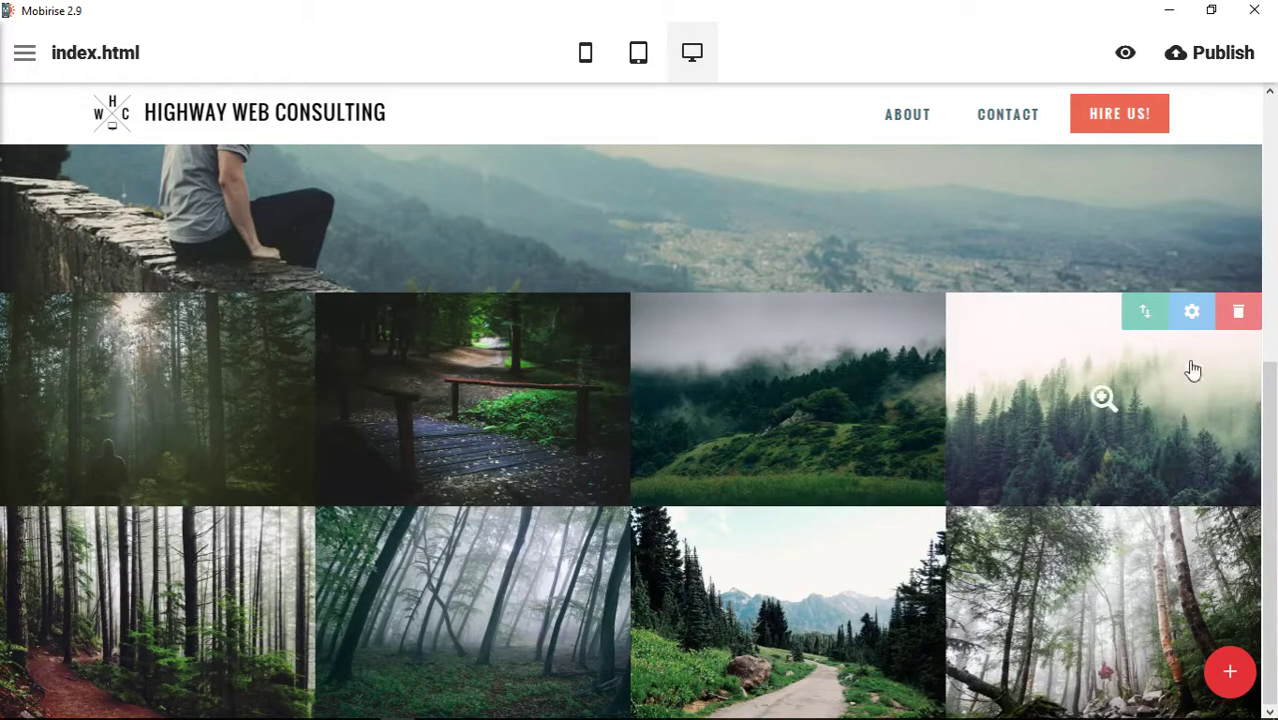
pyautogui.click(1193, 314)
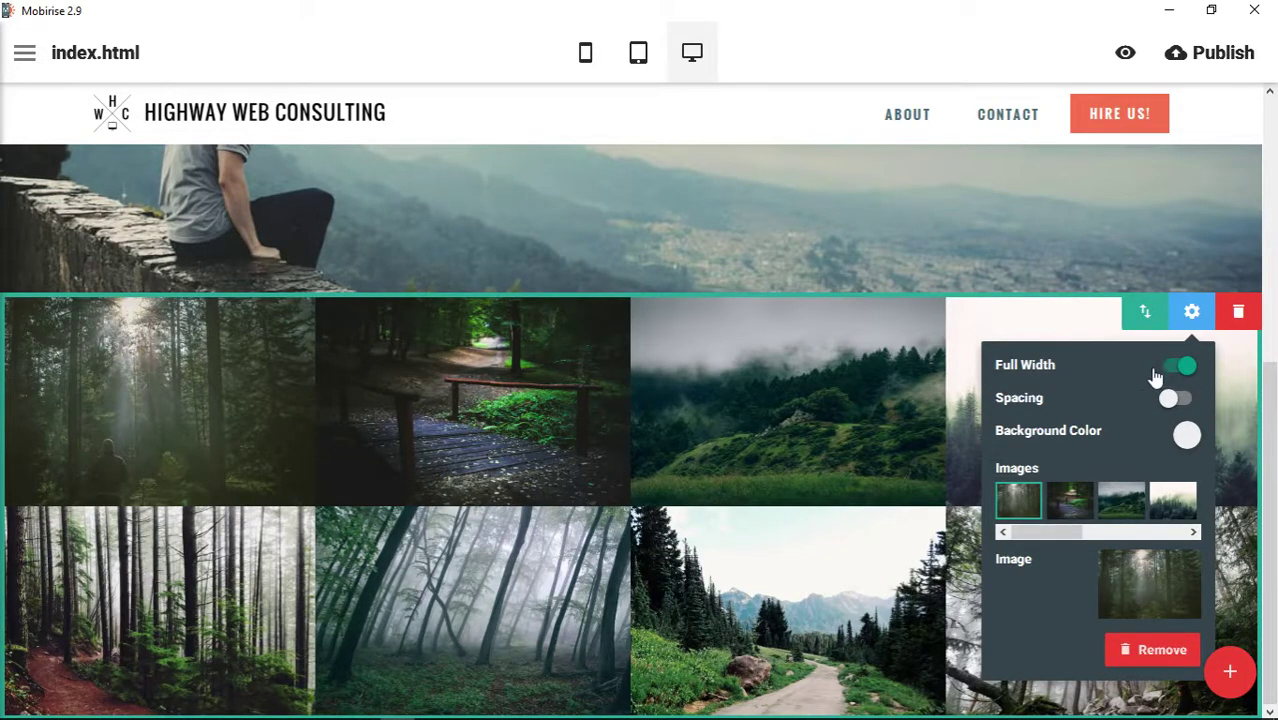
pyautogui.click(988, 57)
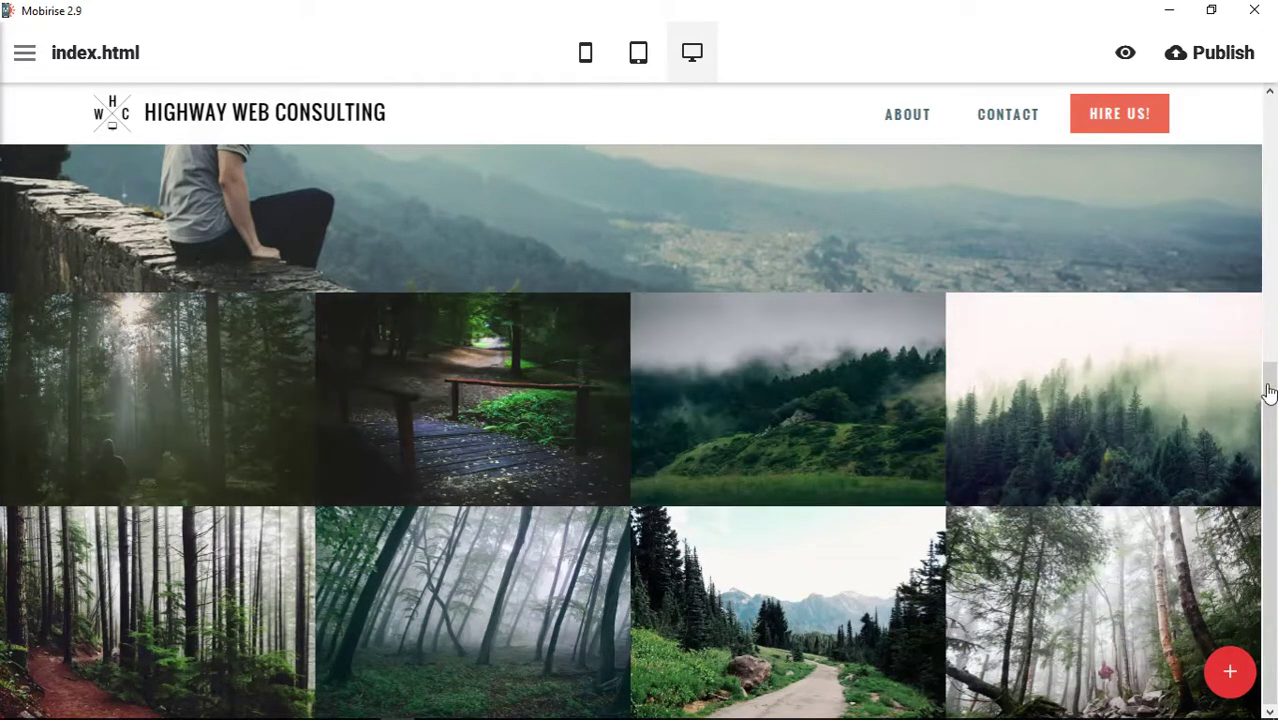
pyautogui.click(1192, 311)
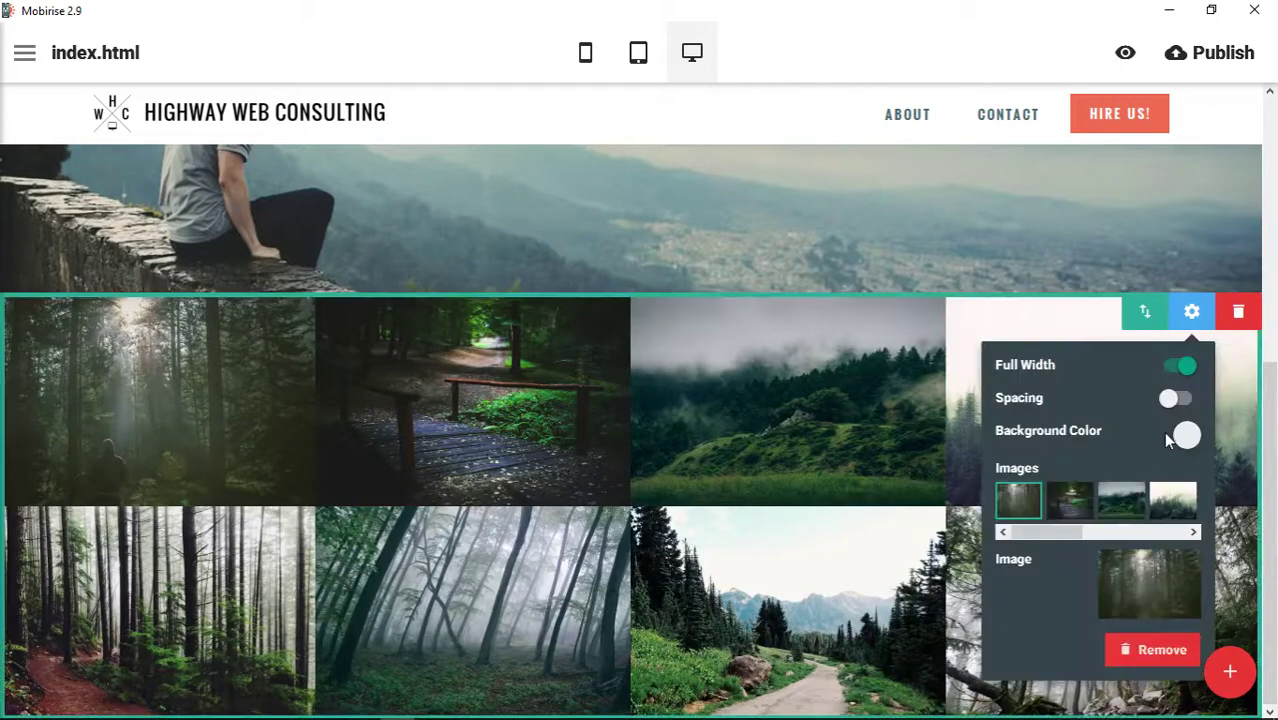
pyautogui.click(1184, 368)
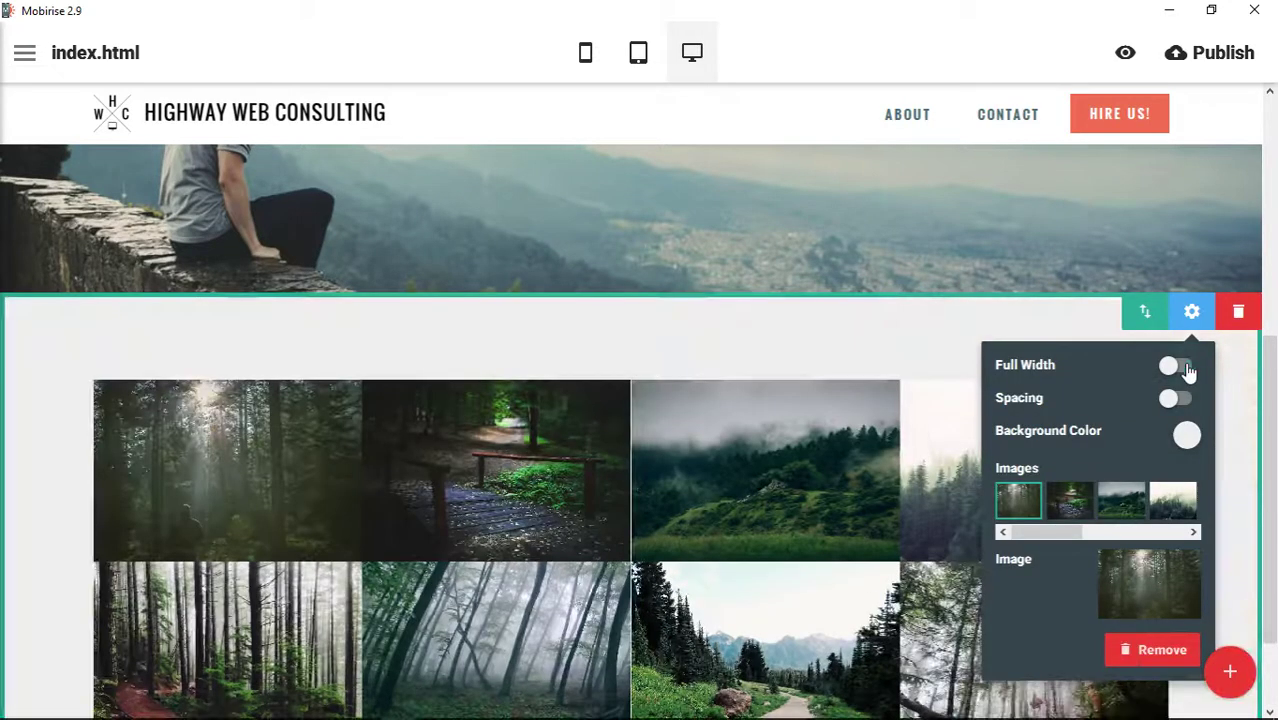
pyautogui.scroll(-1, 868, 376)
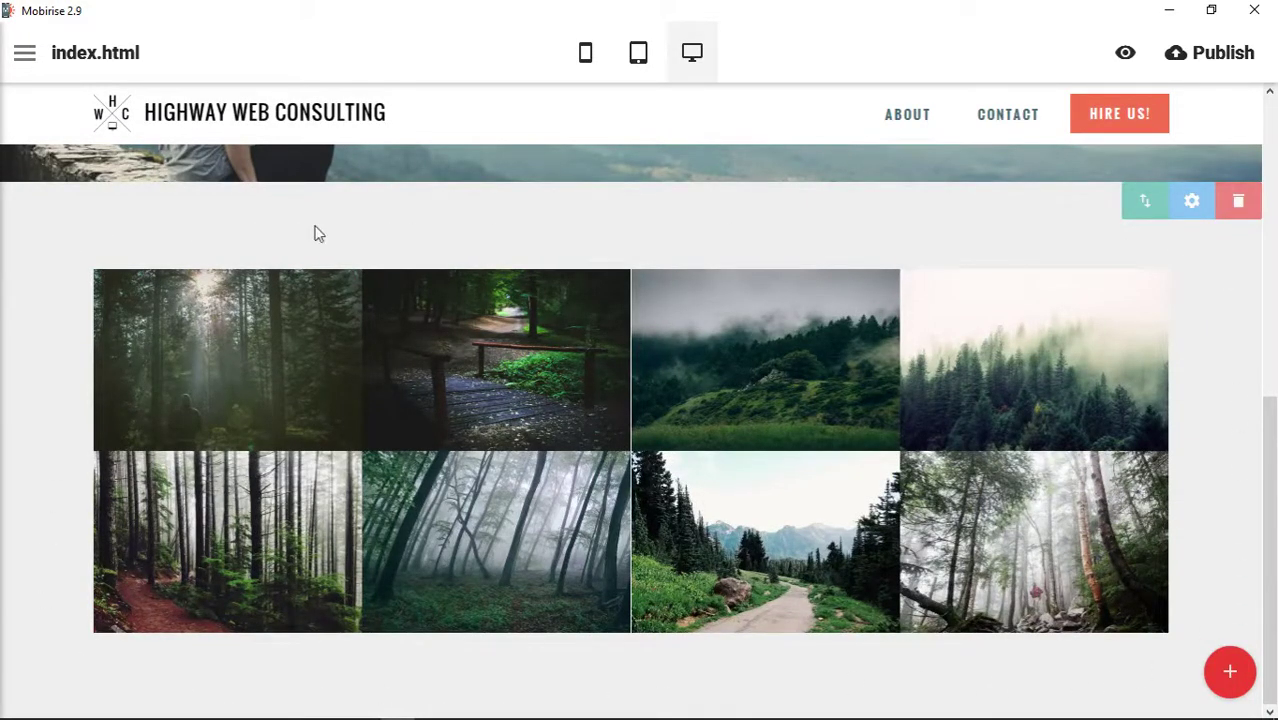
# Try blue, purple, brown, grey, coral, green and teal backgrounds, keep white, and re-enable Full Width
pyautogui.click(1189, 208)
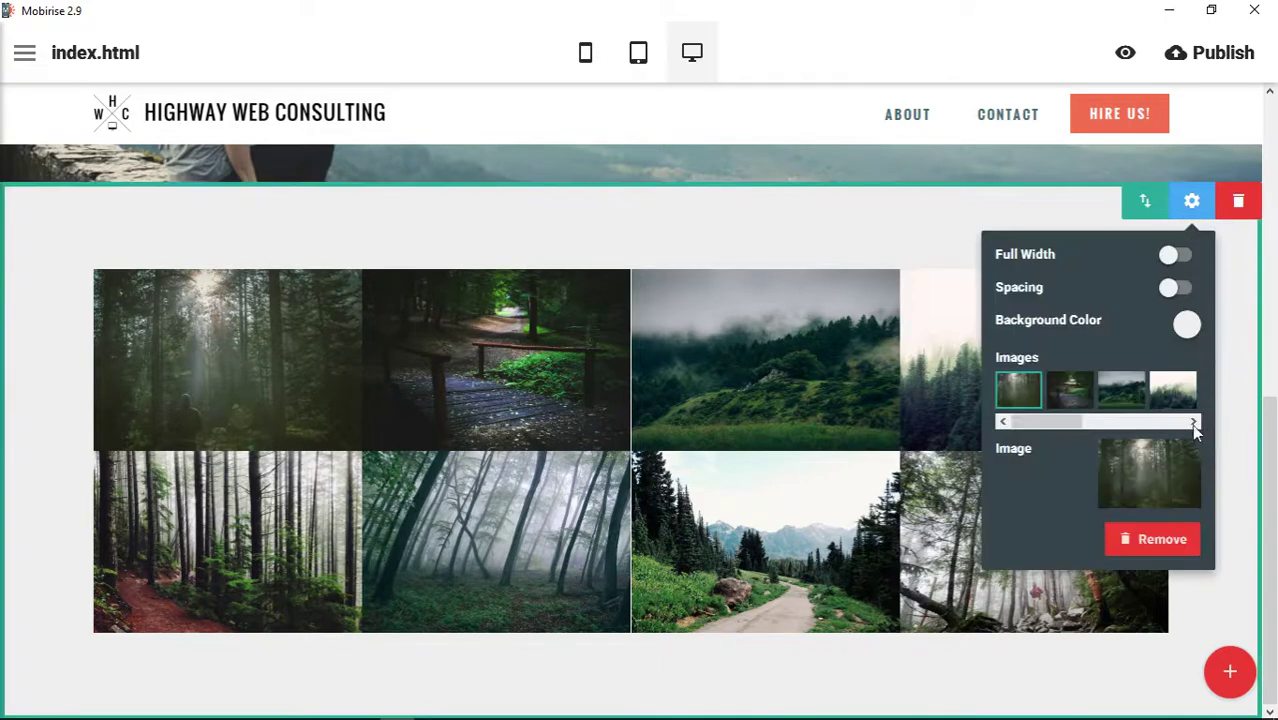
pyautogui.click(1187, 326)
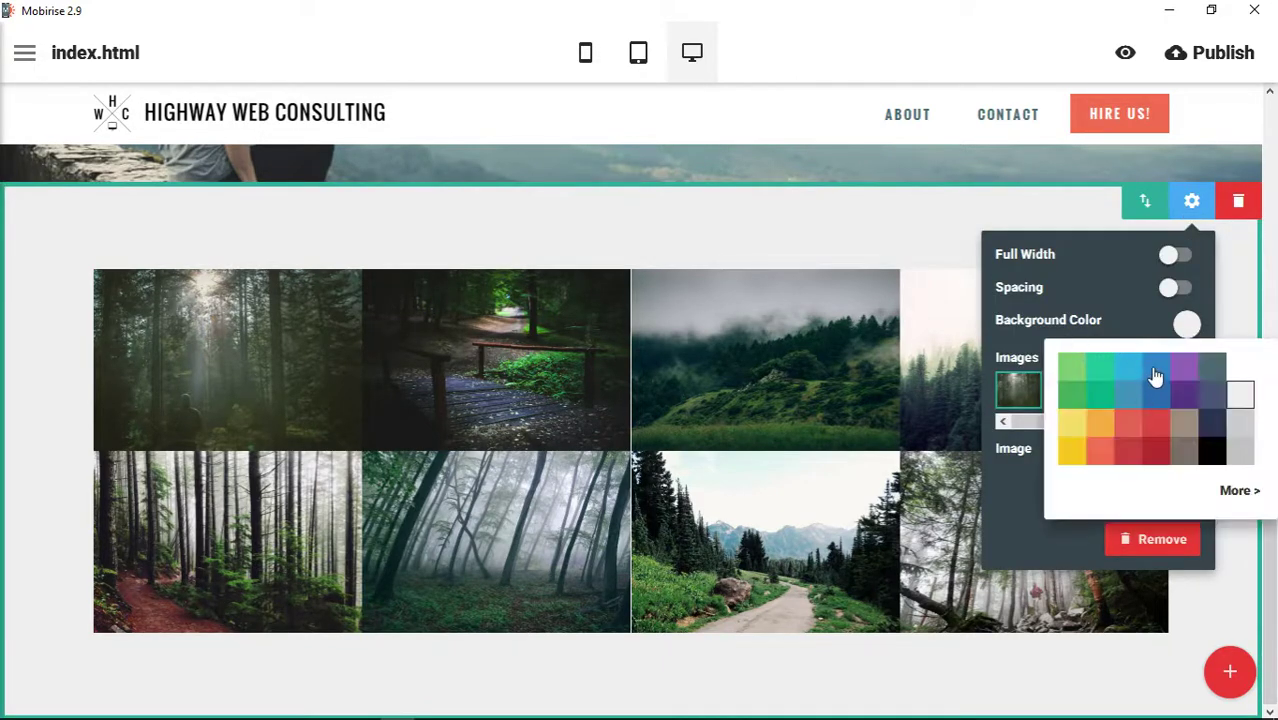
pyautogui.click(1155, 370)
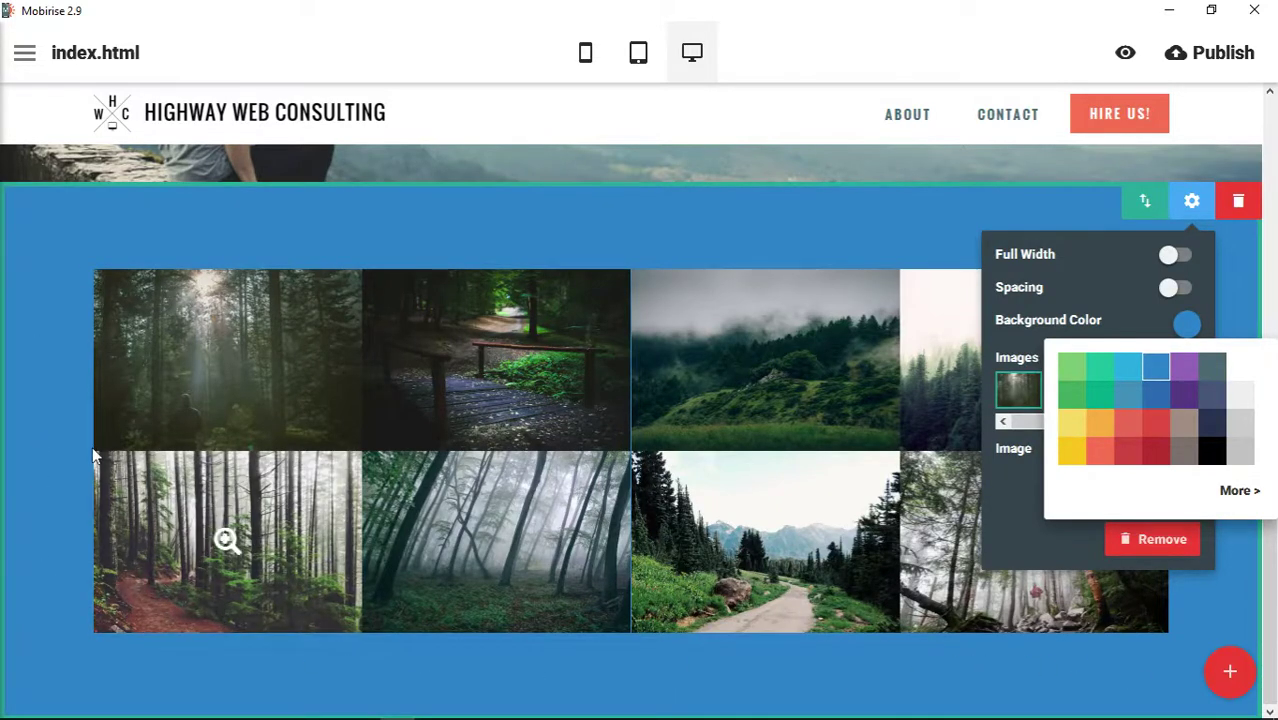
pyautogui.click(1182, 370)
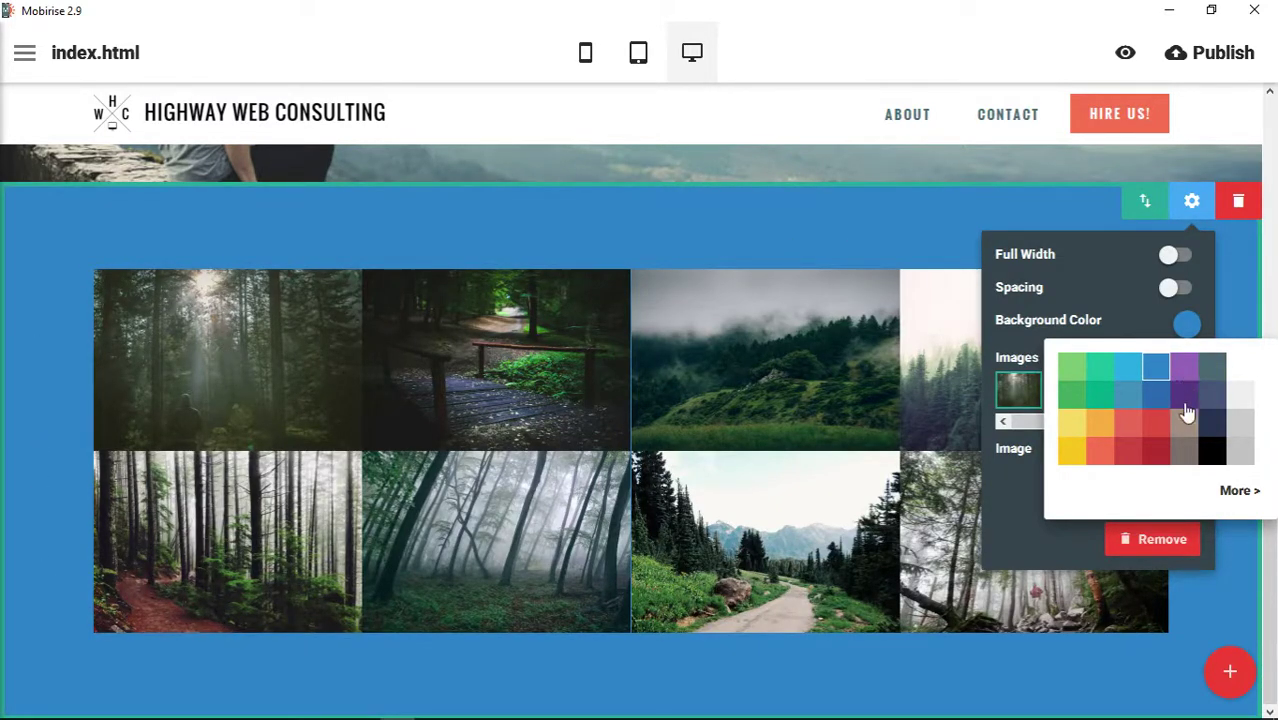
pyautogui.click(1183, 432)
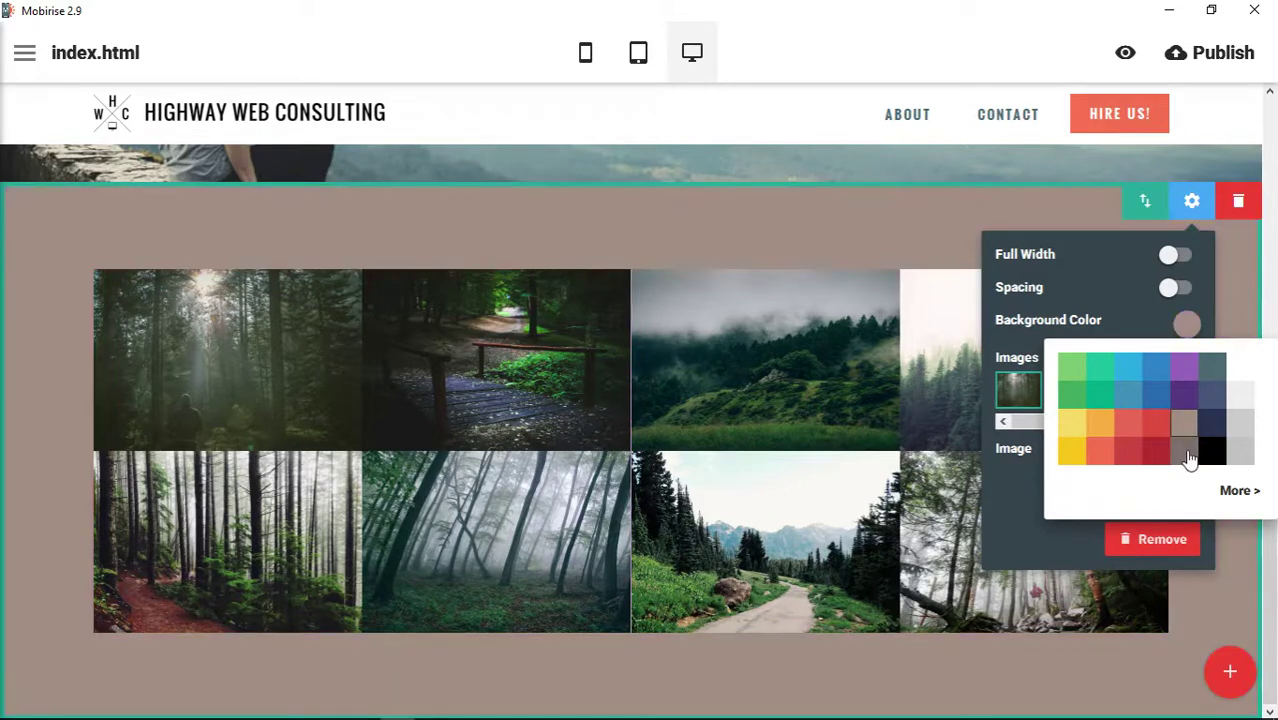
pyautogui.click(1187, 455)
pyautogui.click(1099, 451)
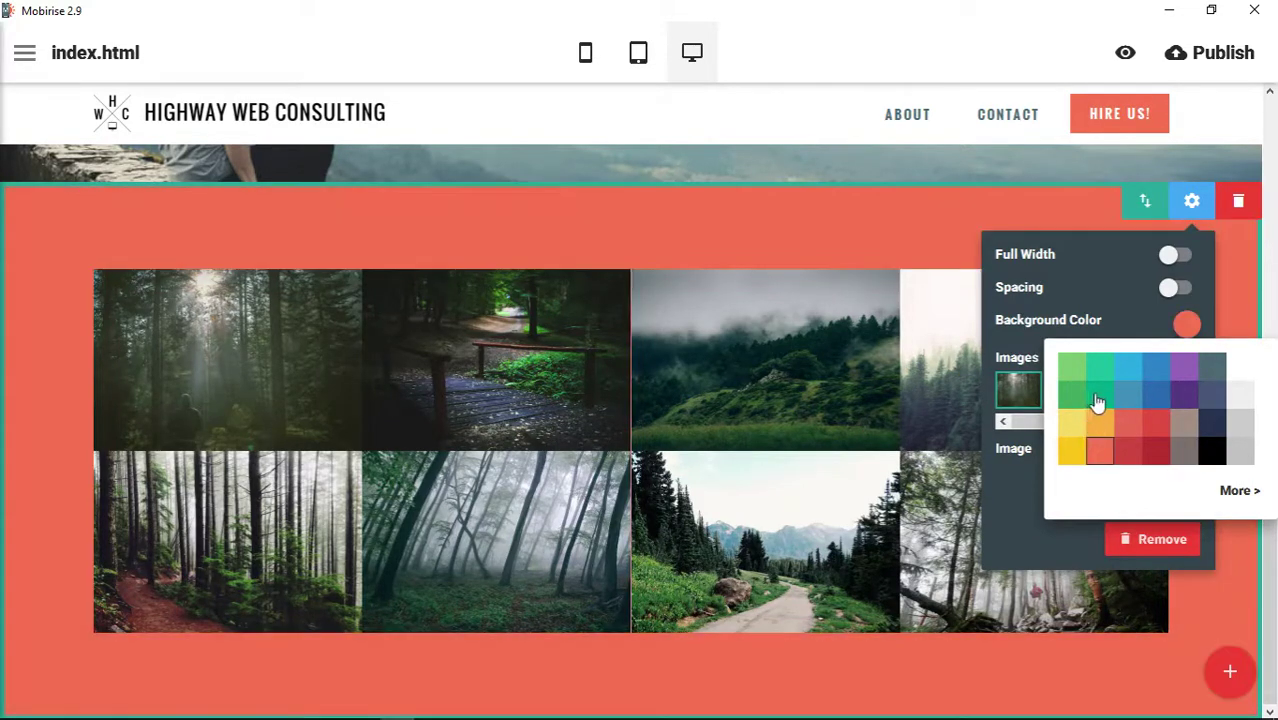
pyautogui.click(1097, 400)
pyautogui.click(1101, 371)
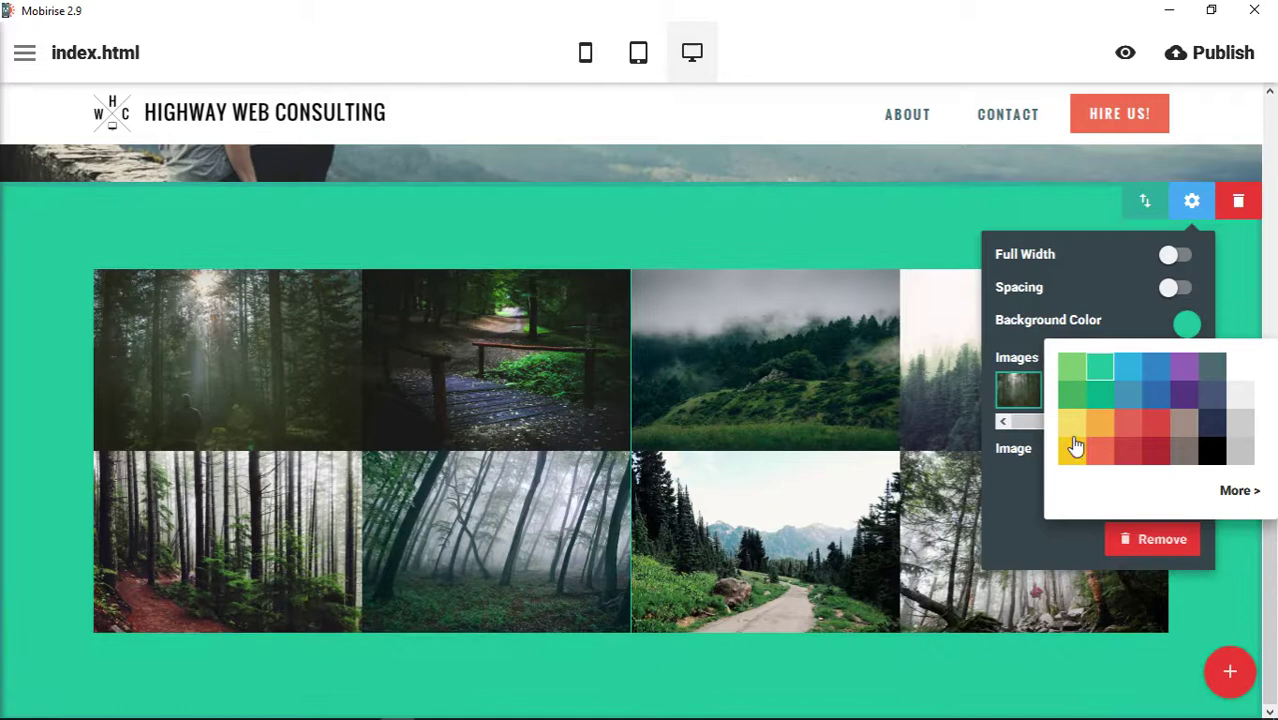
pyautogui.click(1240, 370)
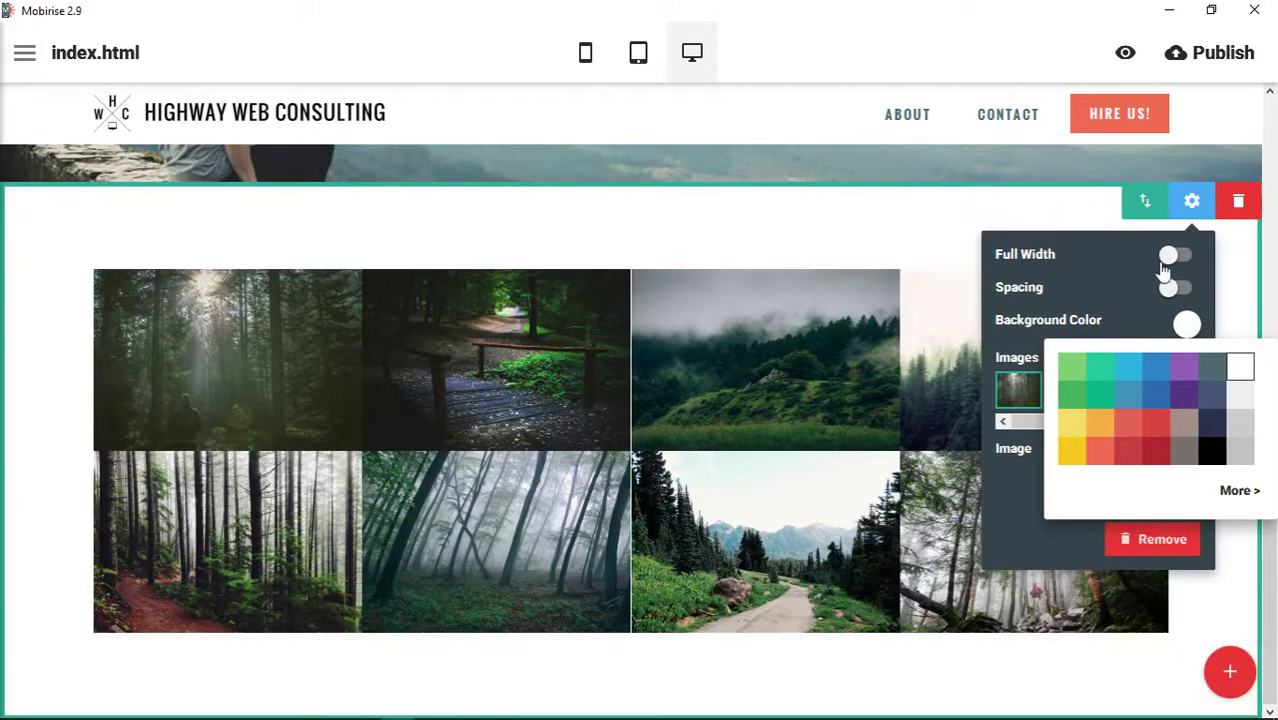
pyautogui.click(1140, 260)
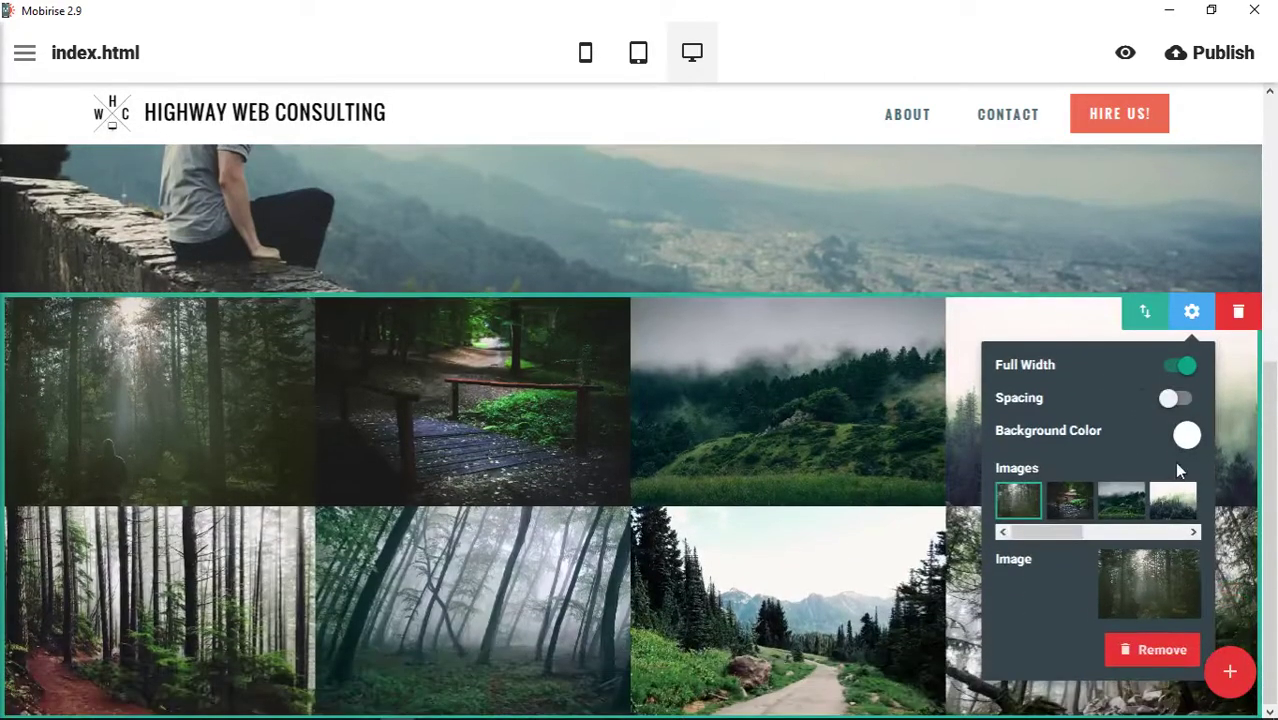
# Turn on Spacing to put white gaps between the gallery photos
pyautogui.click(1170, 400)
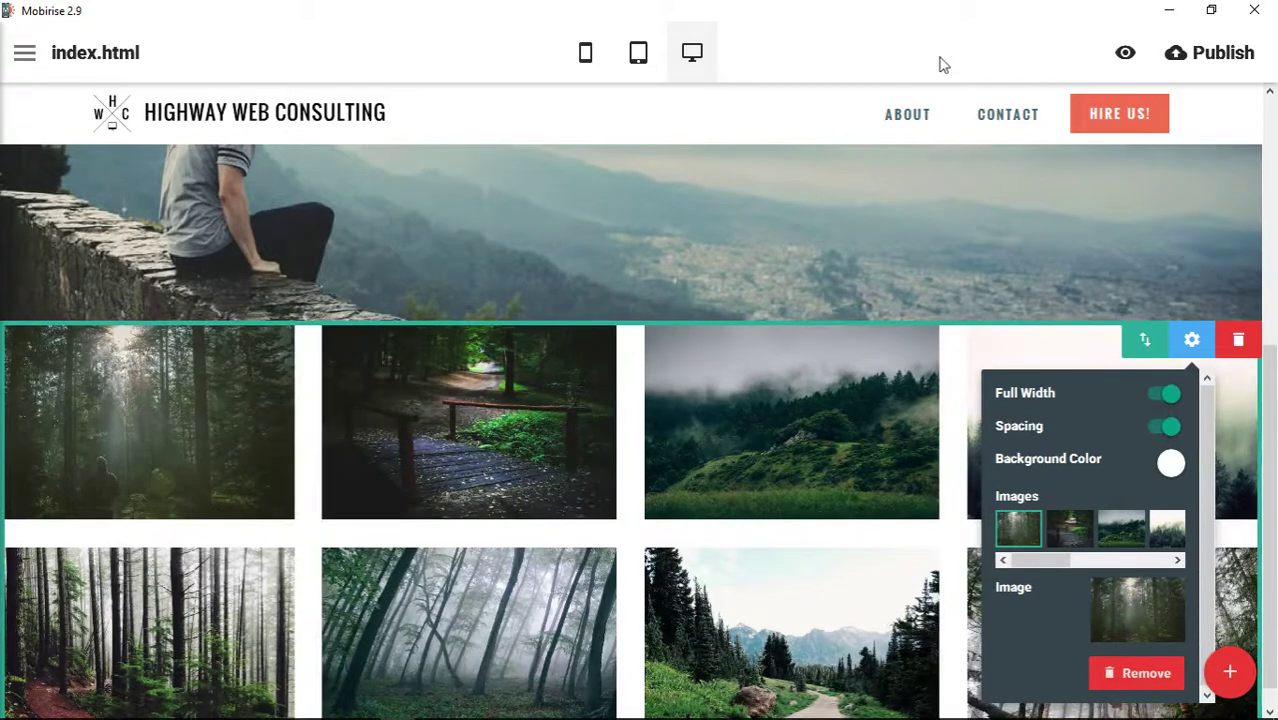
pyautogui.click(842, 514)
pyautogui.scroll(-1, 833, 442)
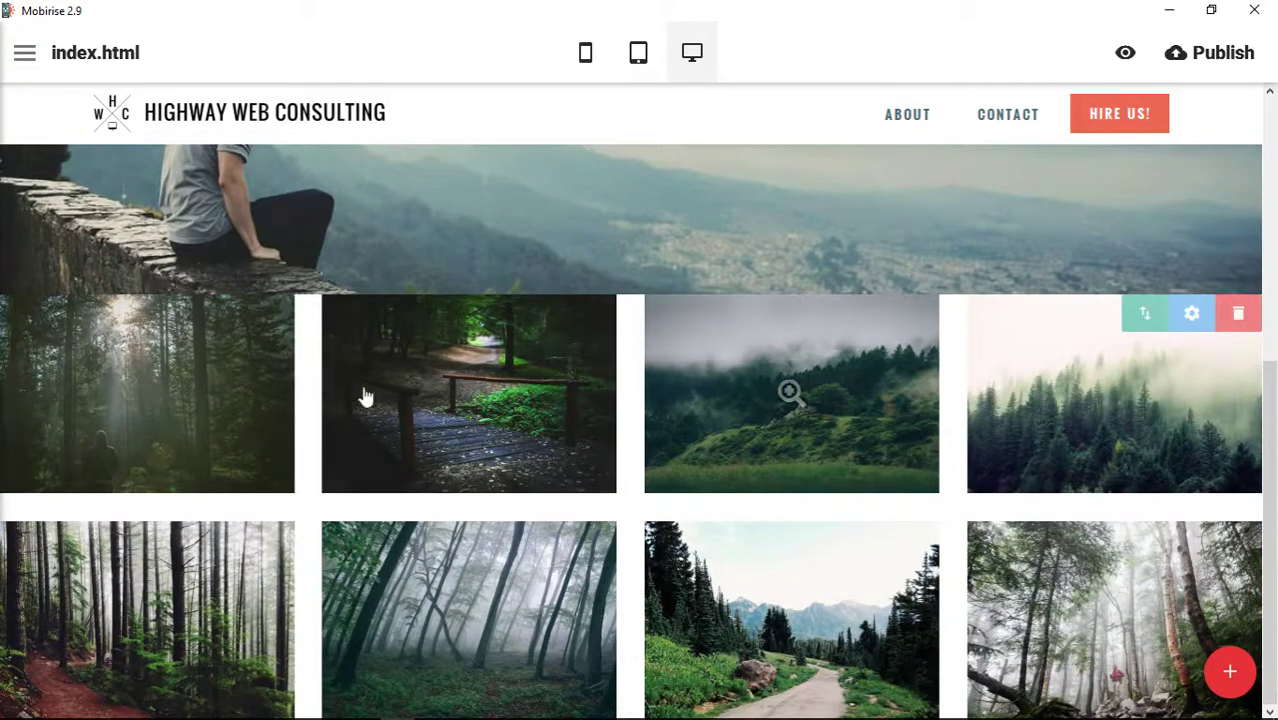
# Switch the gallery's Full Width off again for a centred layout with side margins
pyautogui.click(1191, 318)
pyautogui.click(1183, 368)
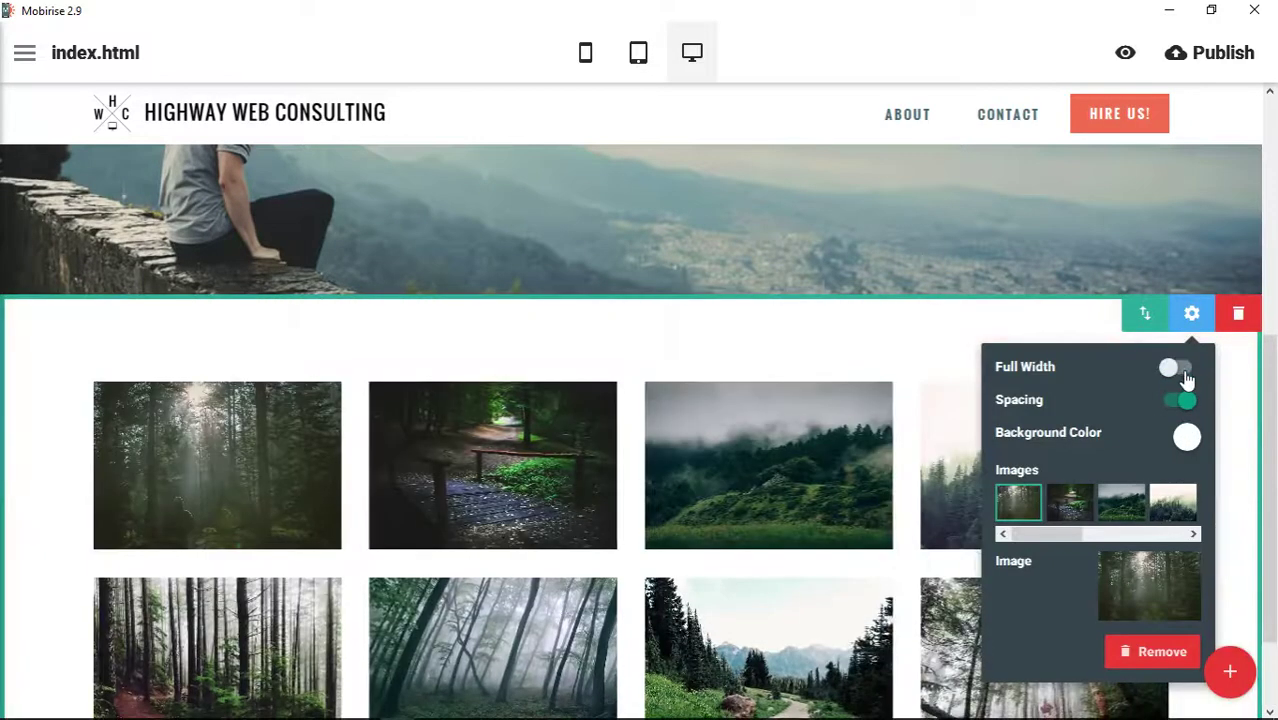
pyautogui.click(895, 43)
pyautogui.scroll(-1, 1158, 447)
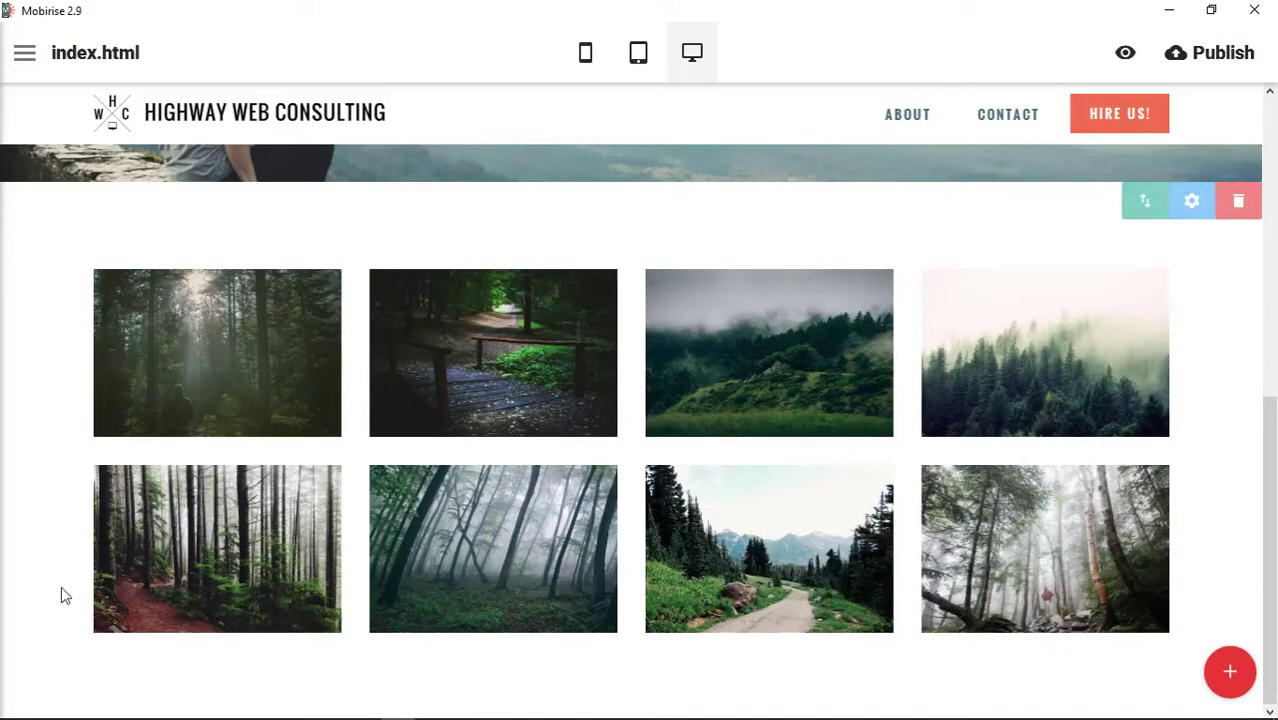
# Turn Spacing off so the eight forest photos touch, then browse the Images thumbnail strip
pyautogui.click(1192, 203)
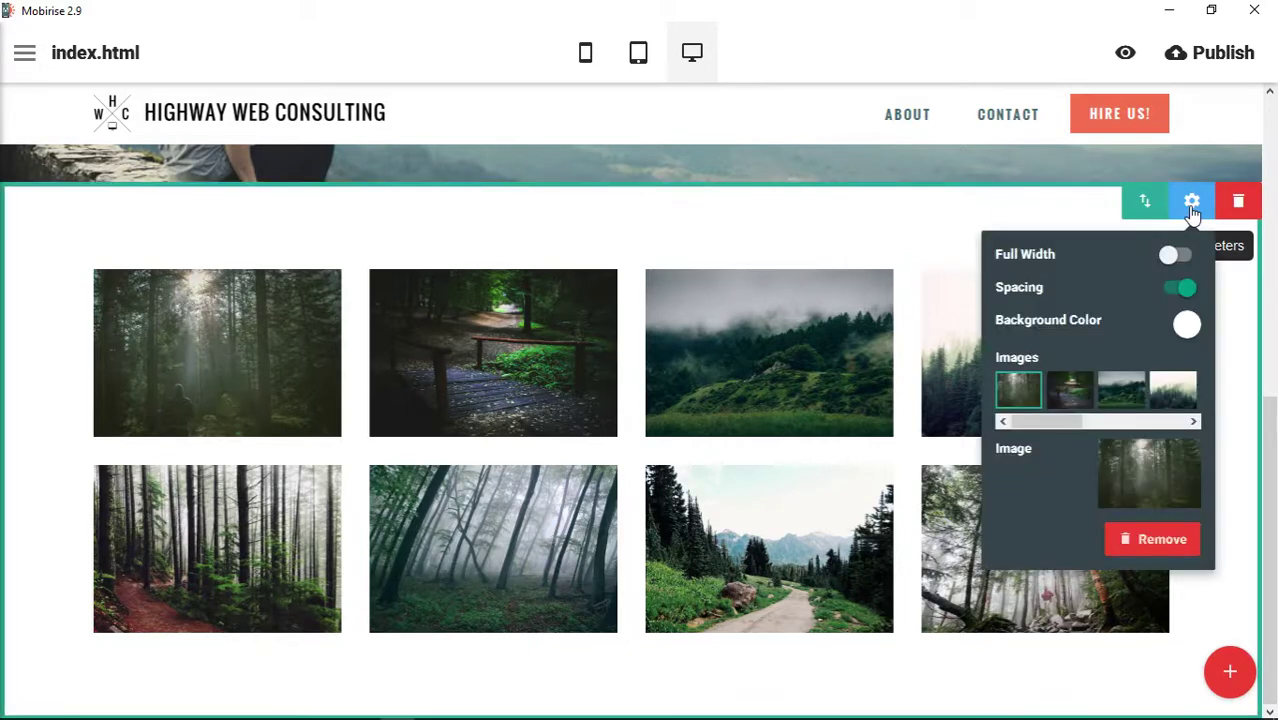
pyautogui.click(1186, 289)
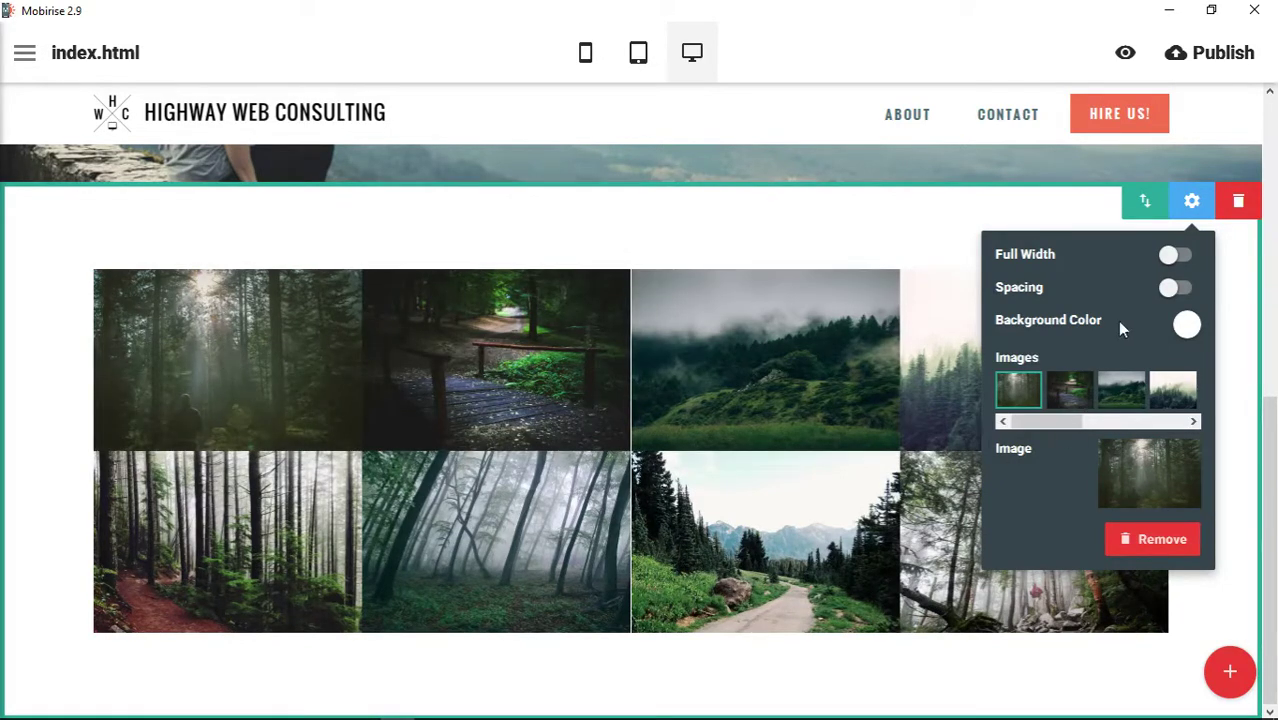
pyautogui.moveTo(1042, 421); pyautogui.dragTo(999, 427)
pyautogui.moveTo(1062, 422); pyautogui.dragTo(1158, 422)
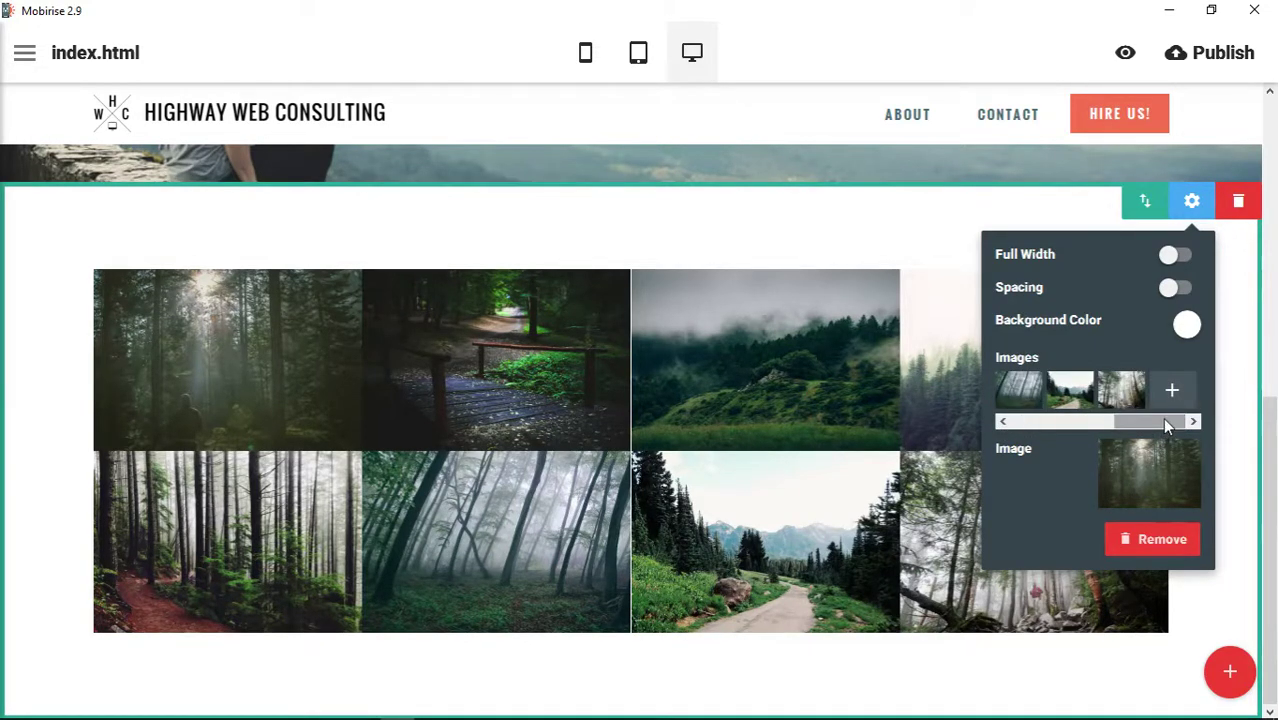
pyautogui.moveTo(1125, 395)
pyautogui.moveTo(1095, 425); pyautogui.dragTo(1001, 421)
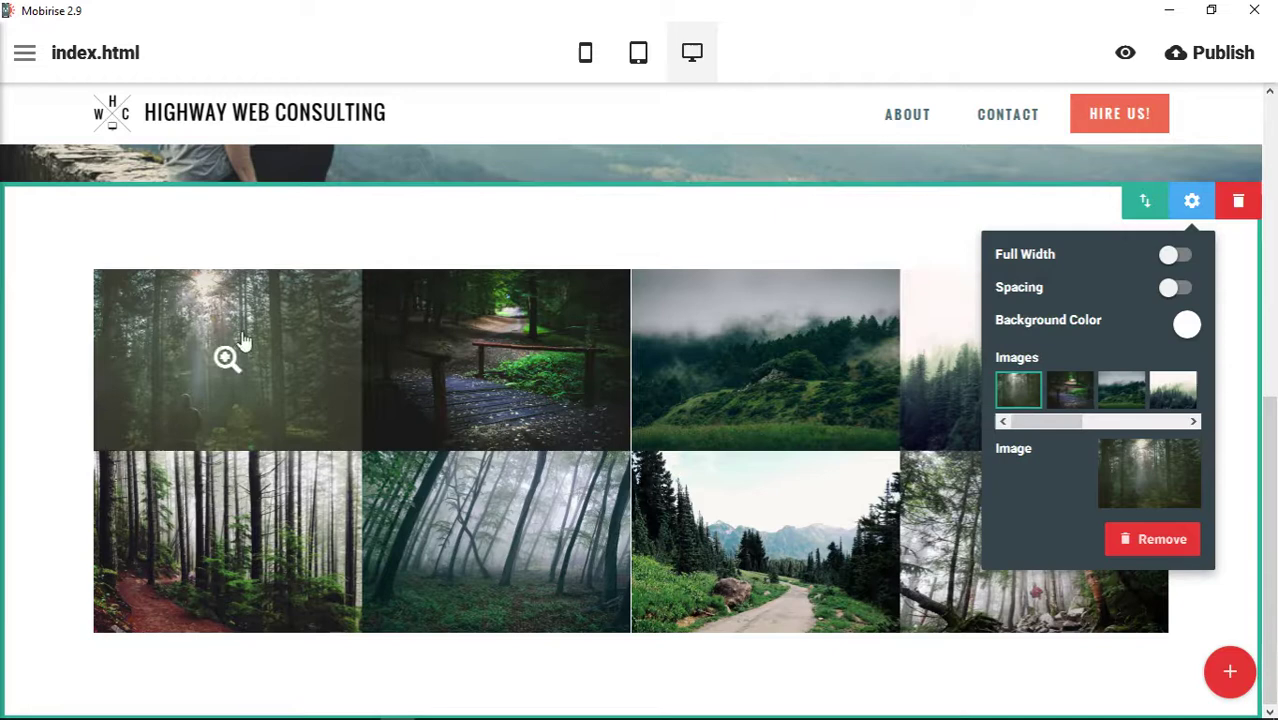
pyautogui.click(1066, 394)
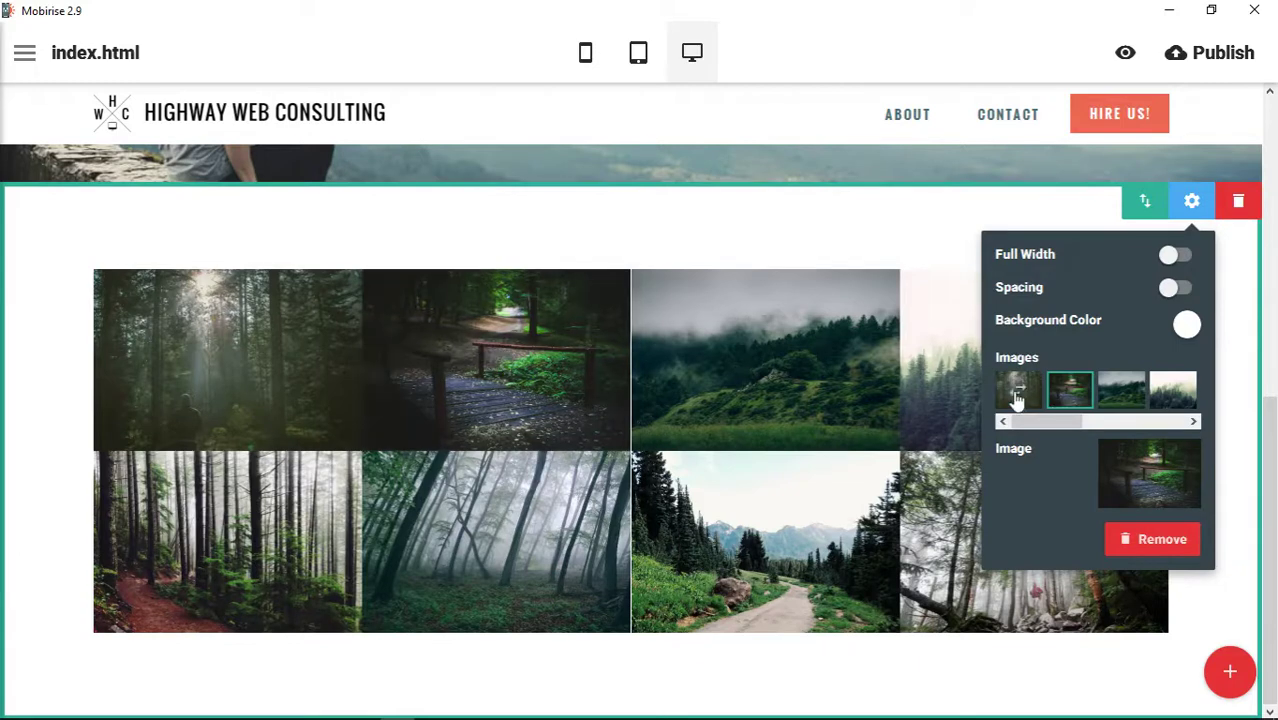
pyautogui.click(1018, 390)
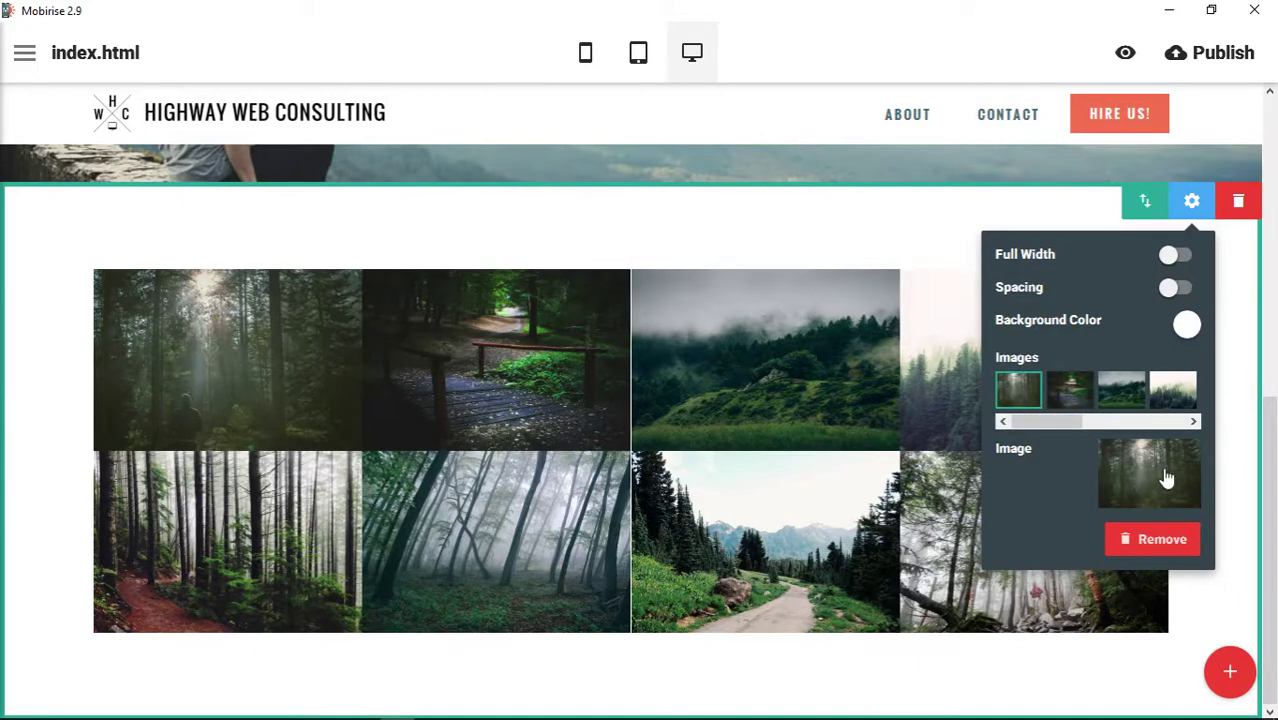
pyautogui.click(1067, 395)
pyautogui.click(1123, 395)
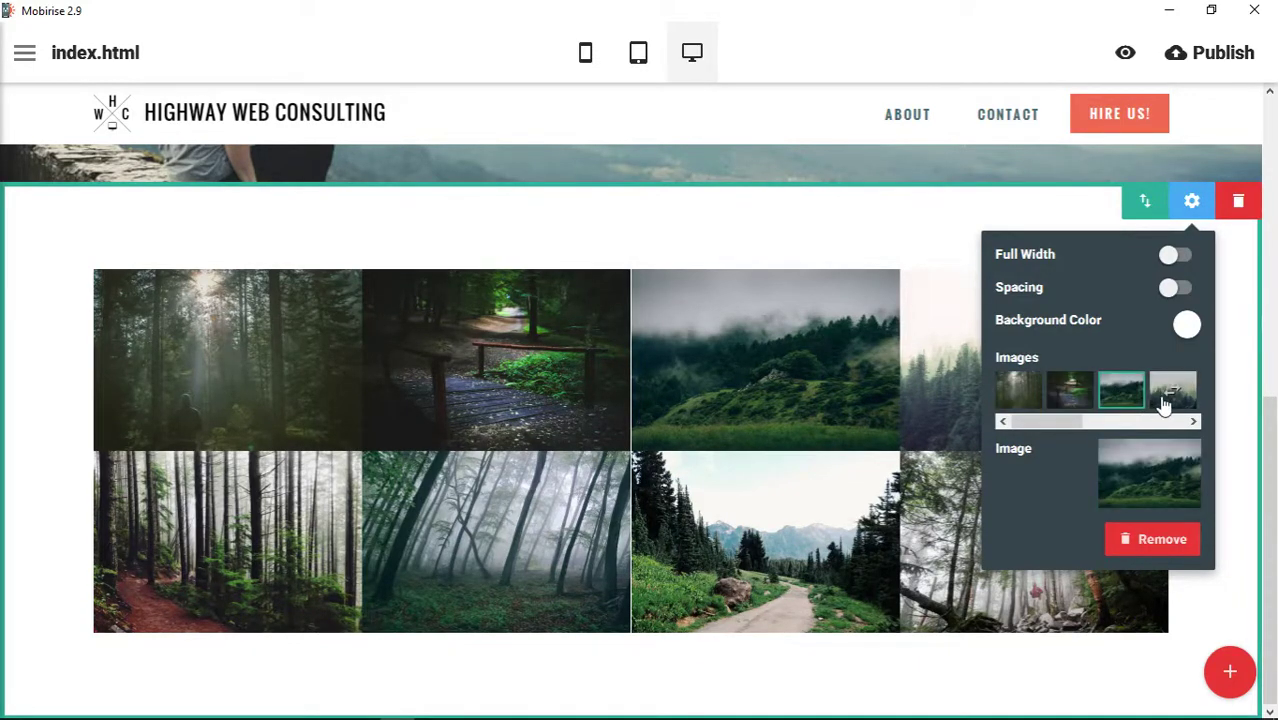
pyautogui.click(1163, 400)
pyautogui.moveTo(1079, 424); pyautogui.dragTo(1174, 421)
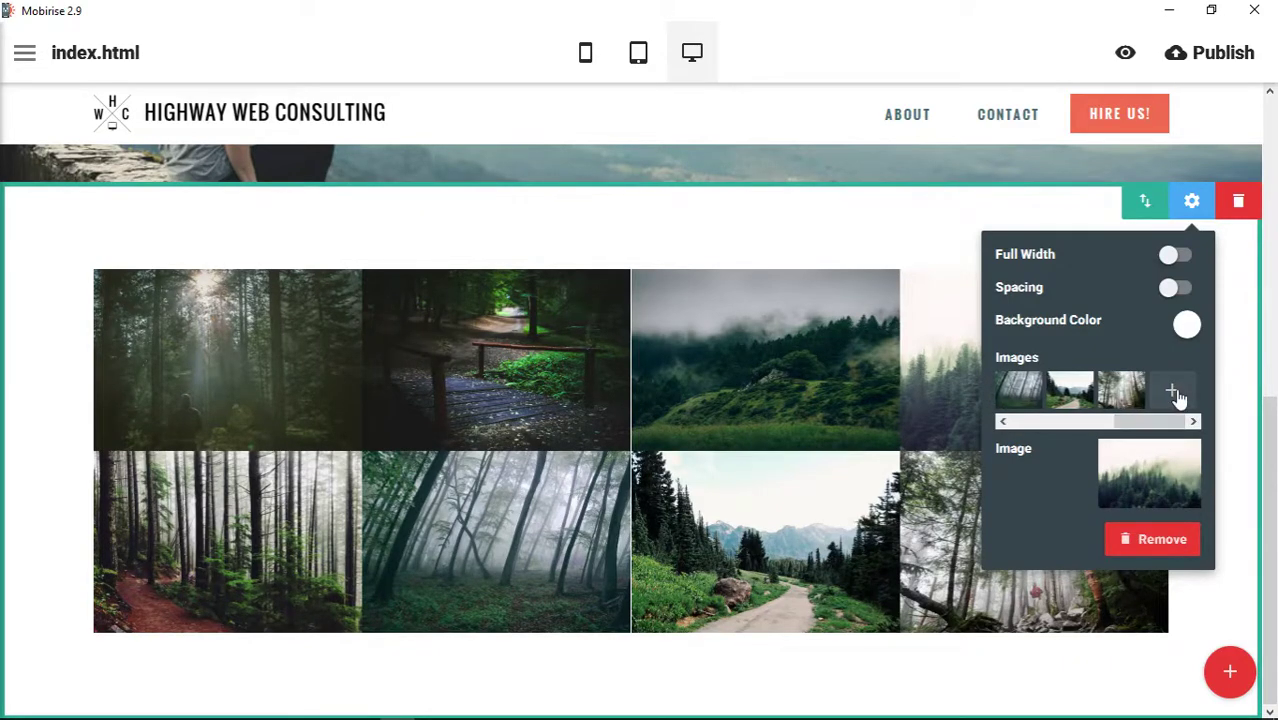
# Add four foggy pine-forest images, forming a third row and twelve gallery images in total
pyautogui.click(1174, 392)
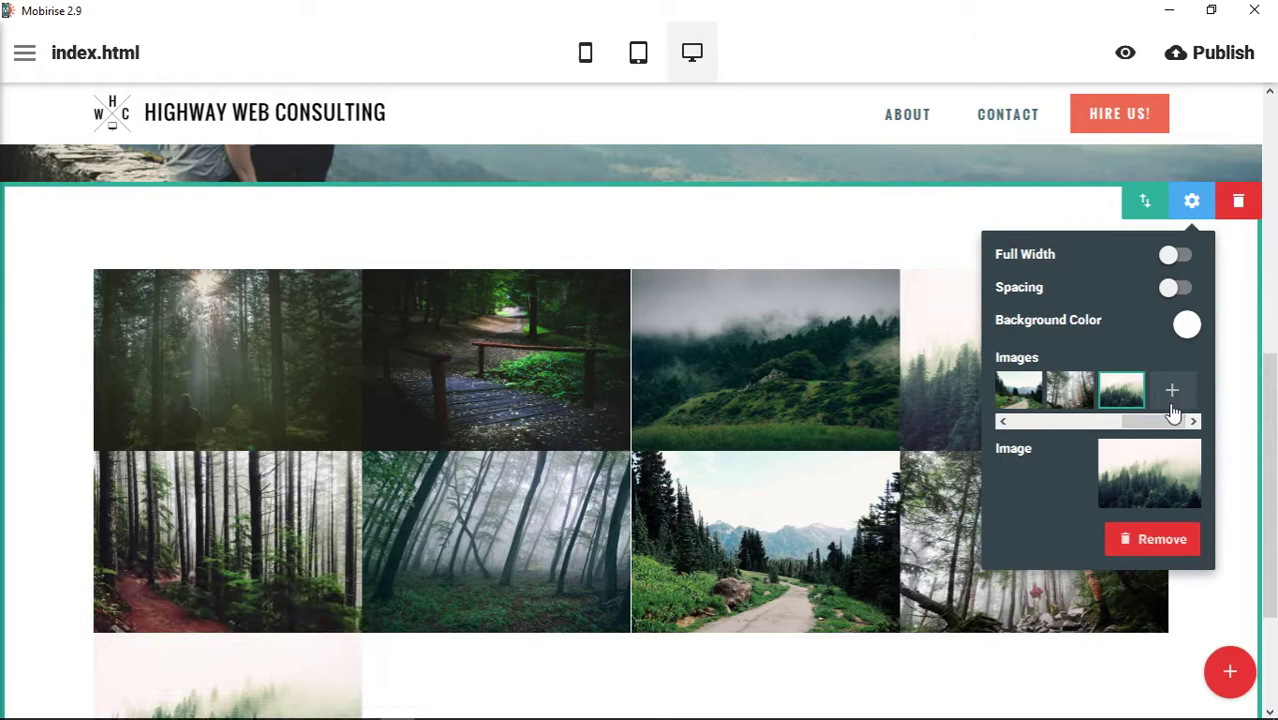
pyautogui.scroll(-1, 420, 490)
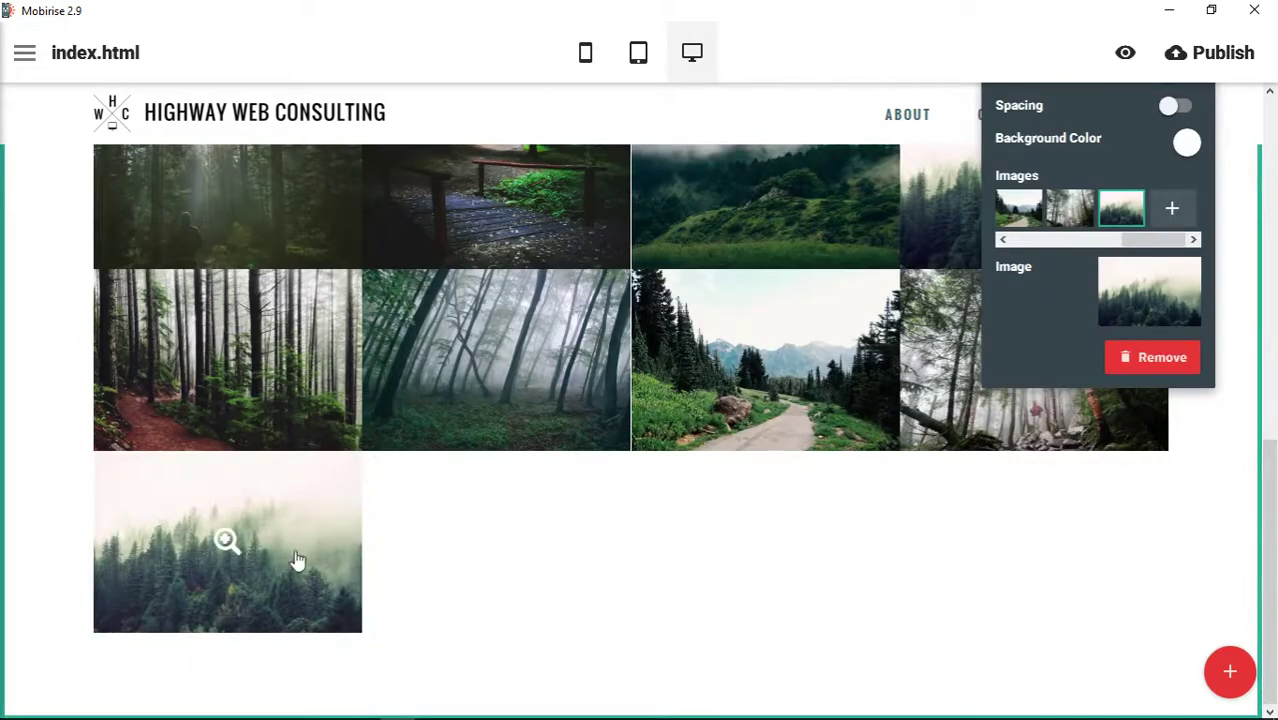
pyautogui.scroll(1, 1000, 365)
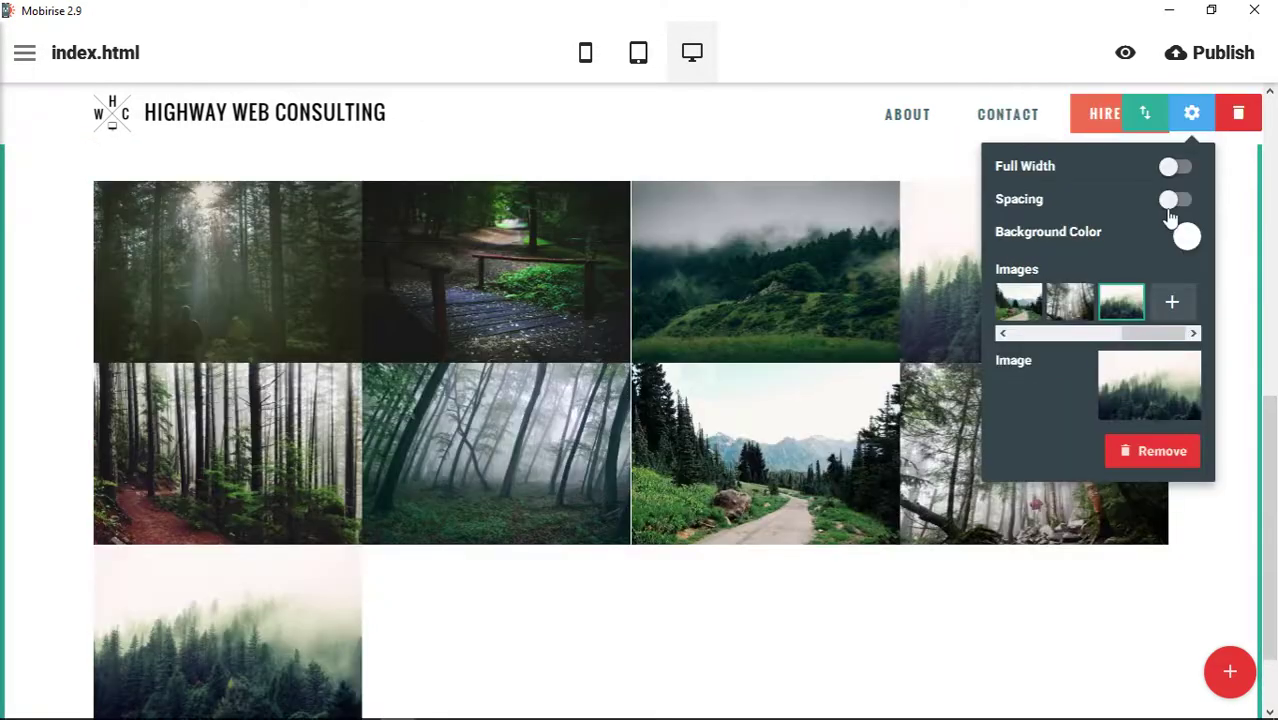
pyautogui.click(1175, 312)
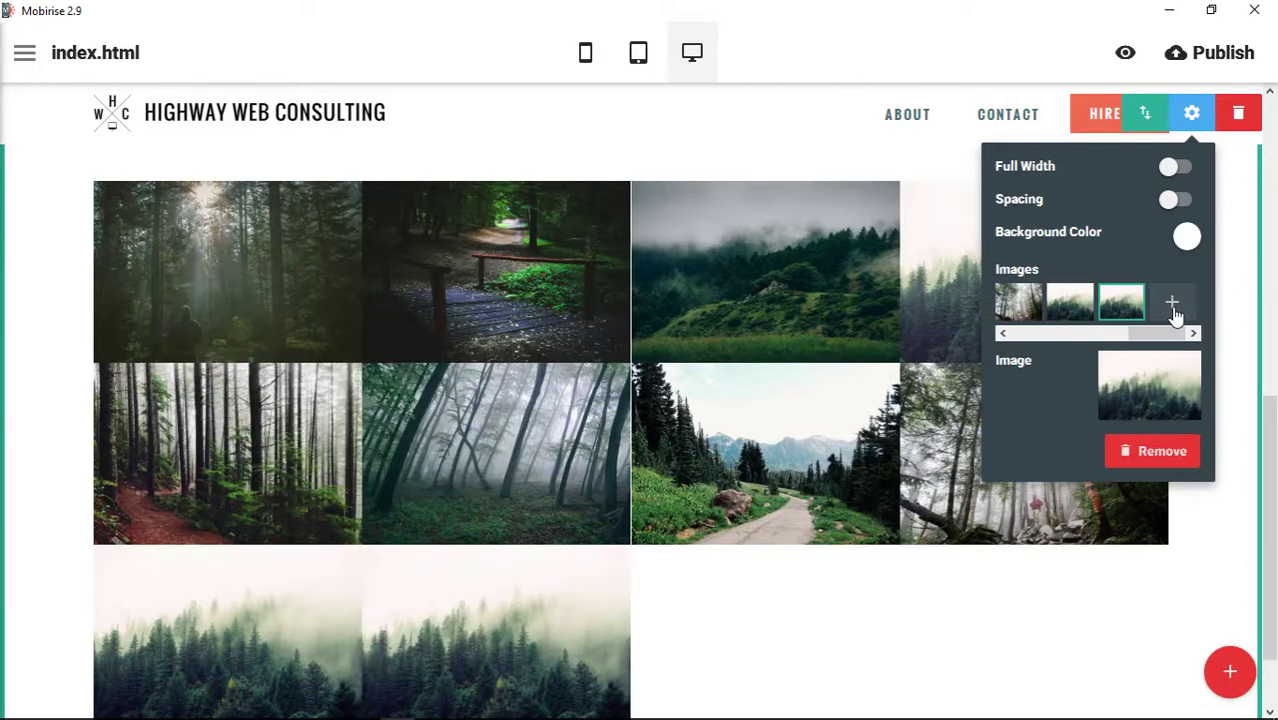
pyautogui.click(1175, 312)
pyautogui.click(1175, 312)
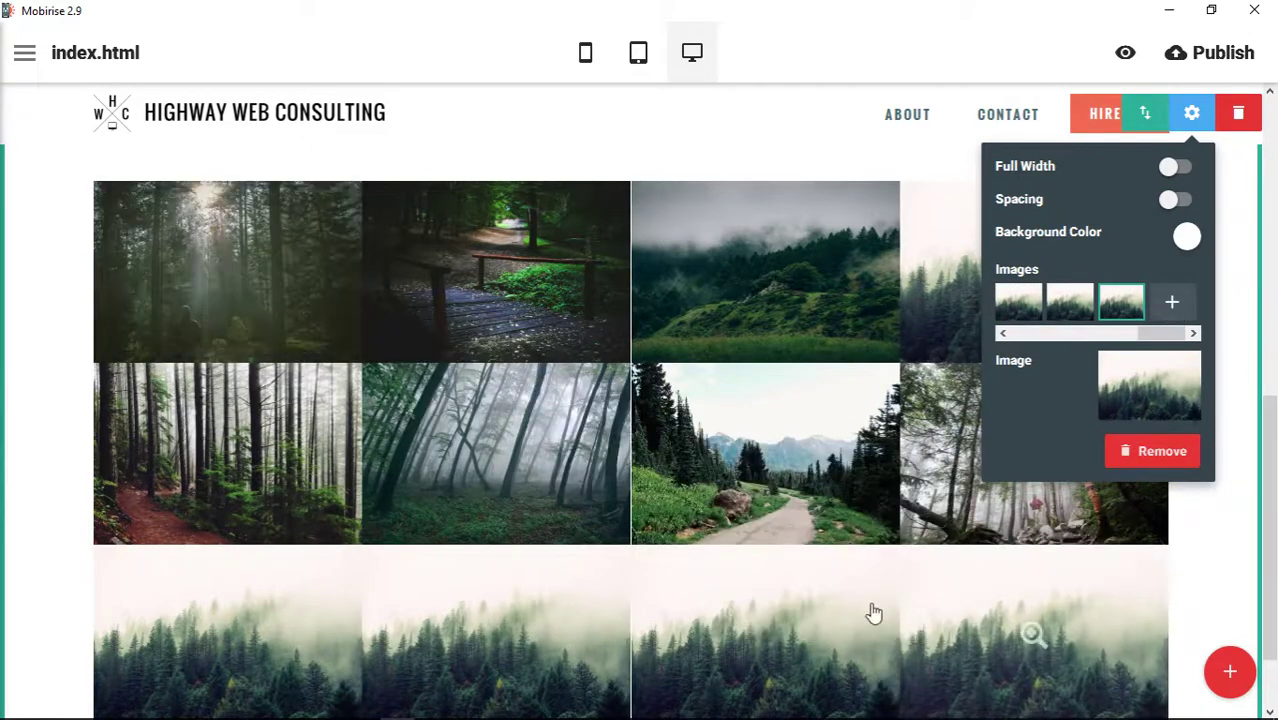
pyautogui.scroll(-1, 870, 608)
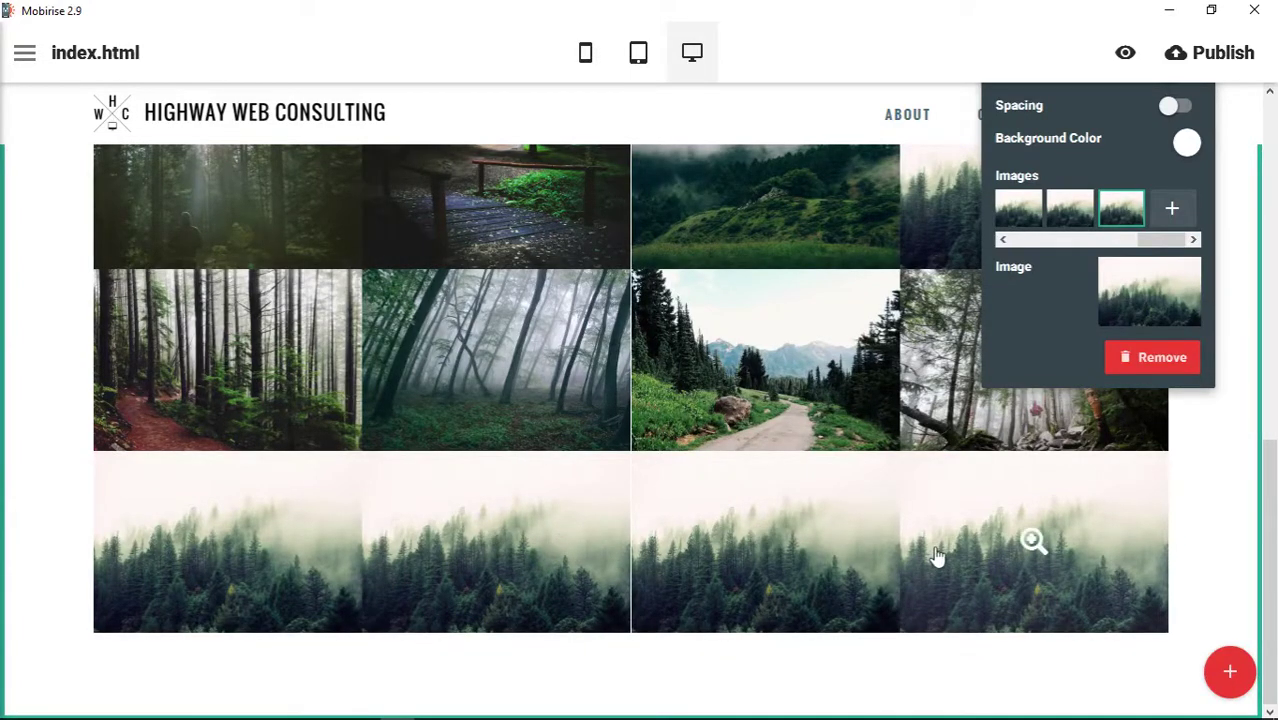
pyautogui.scroll(1, 937, 553)
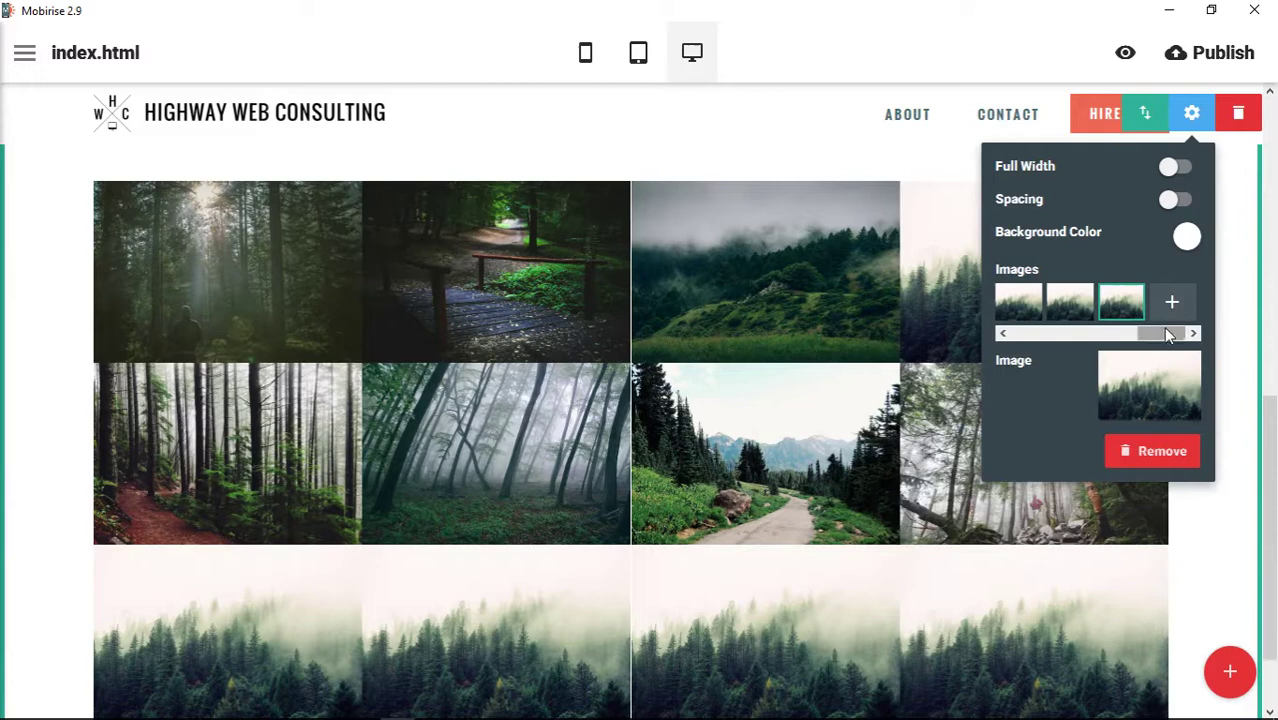
# Remove the four added foggy-forest images and select the first dark-forest thumbnail
pyautogui.moveTo(1128, 313)
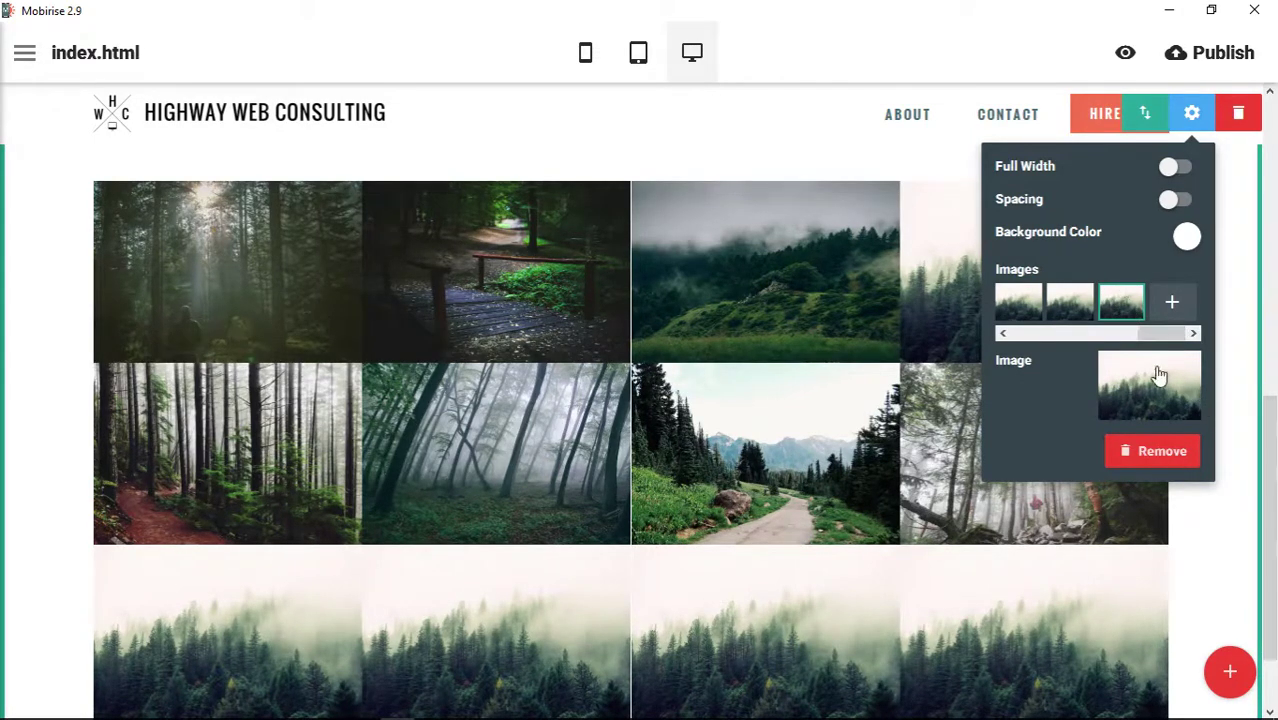
pyautogui.click(1163, 461)
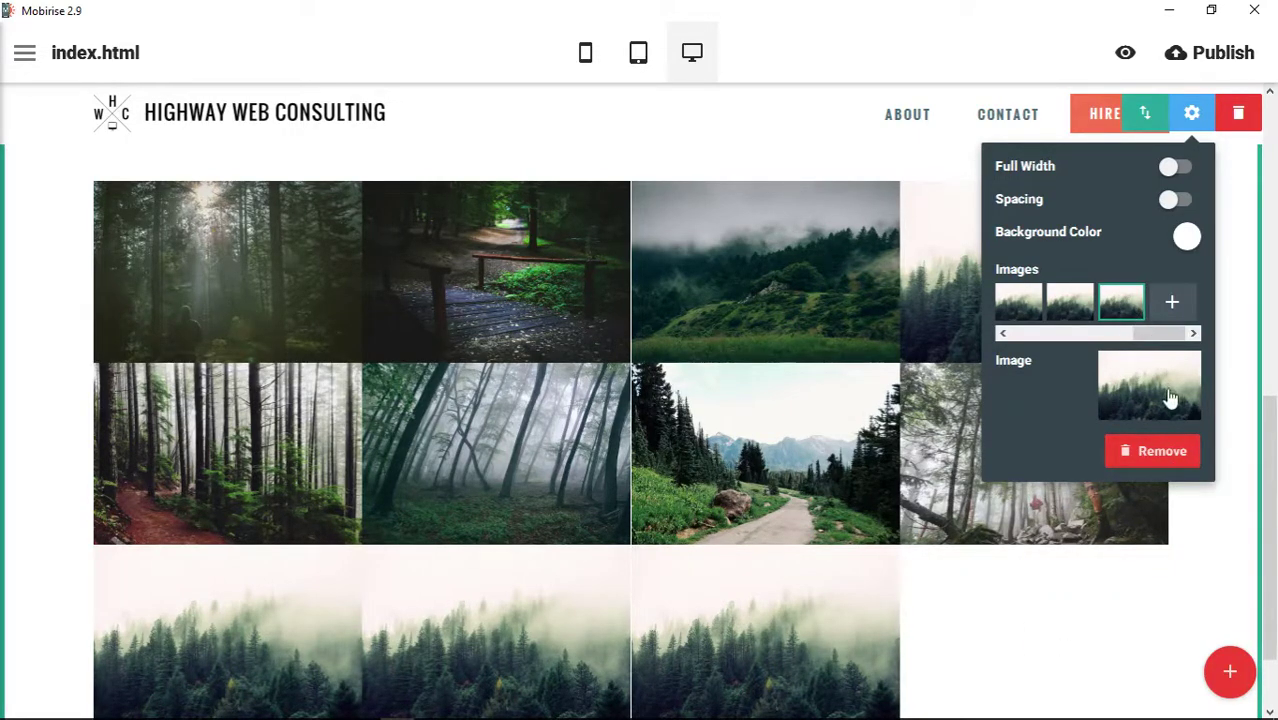
pyautogui.click(1165, 455)
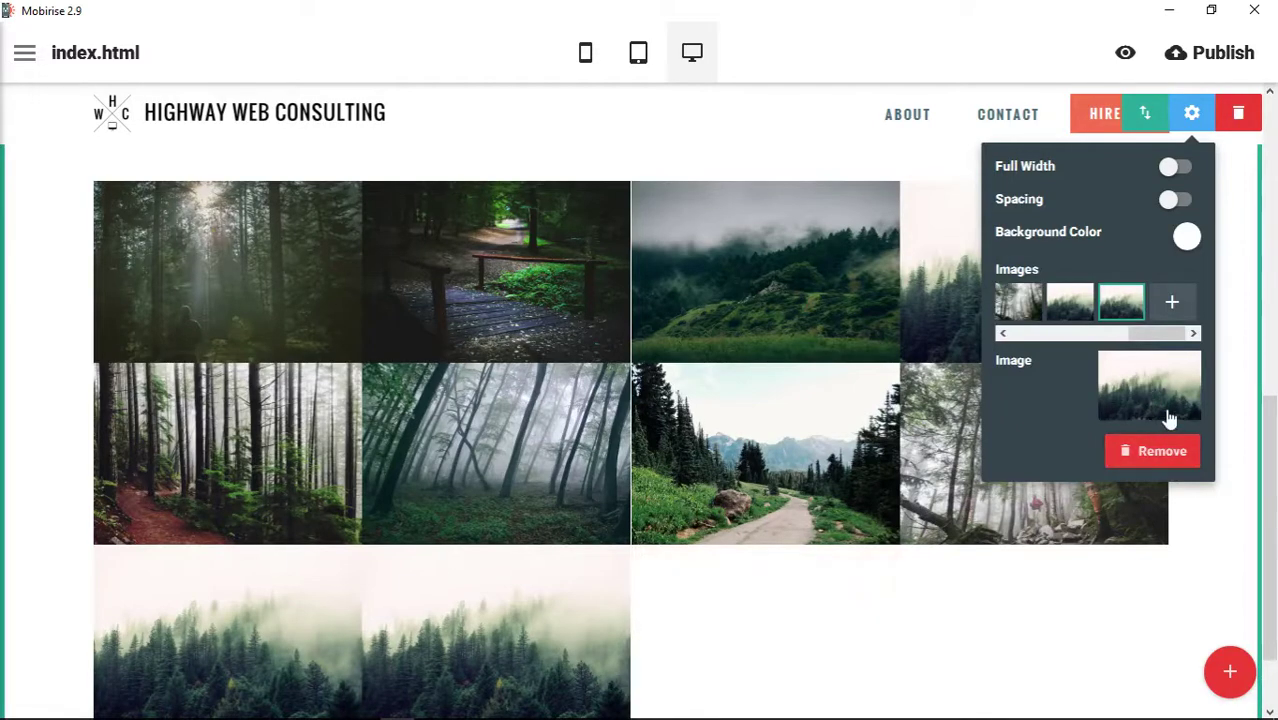
pyautogui.click(1168, 455)
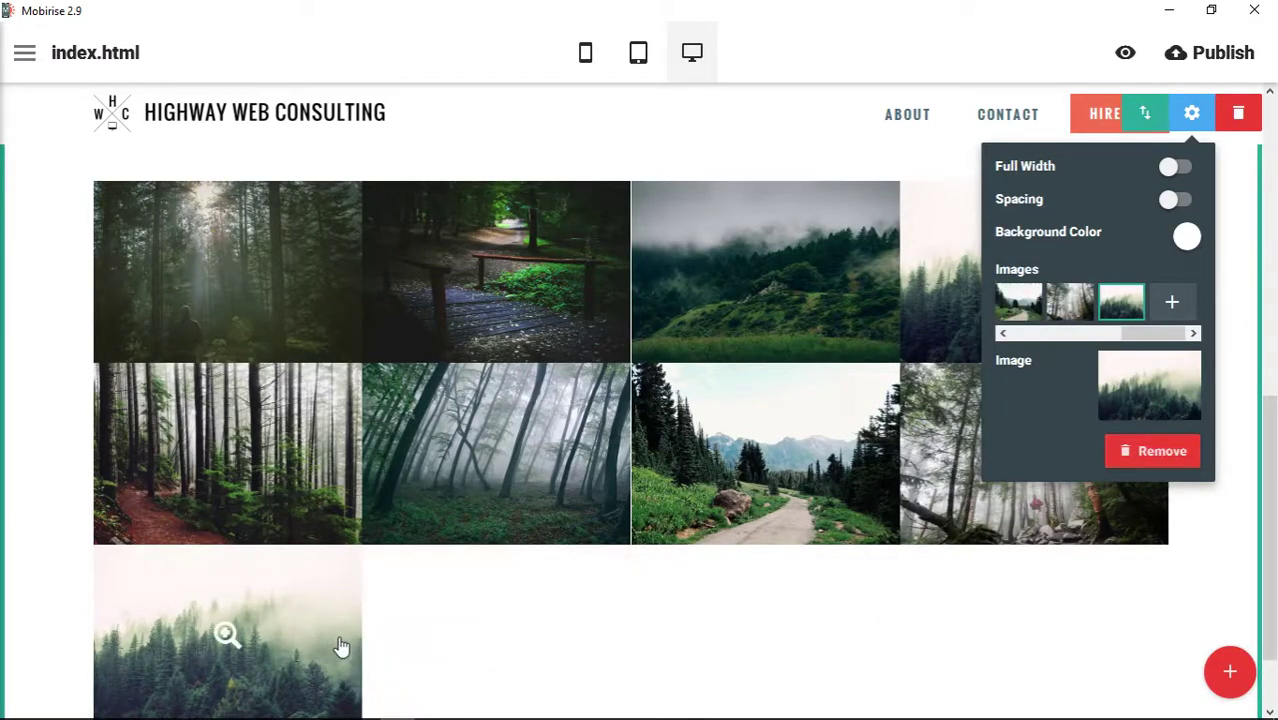
pyautogui.click(1152, 455)
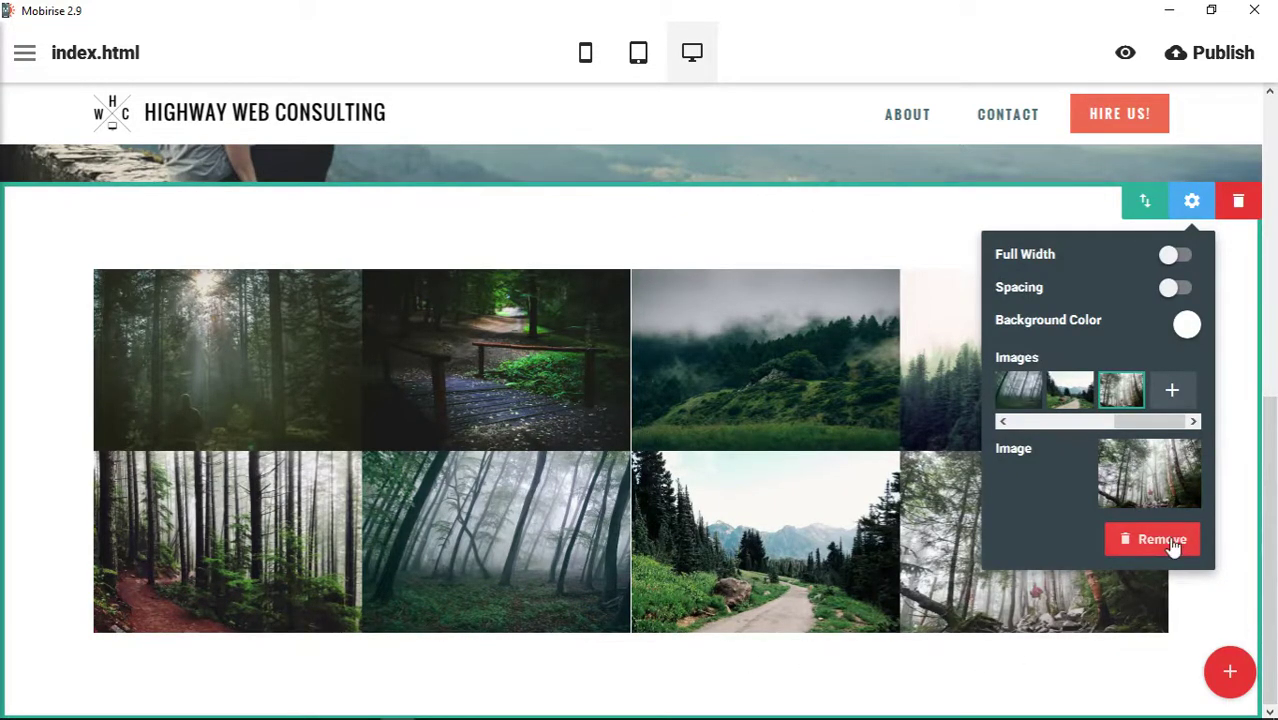
pyautogui.moveTo(1155, 428); pyautogui.dragTo(1035, 428)
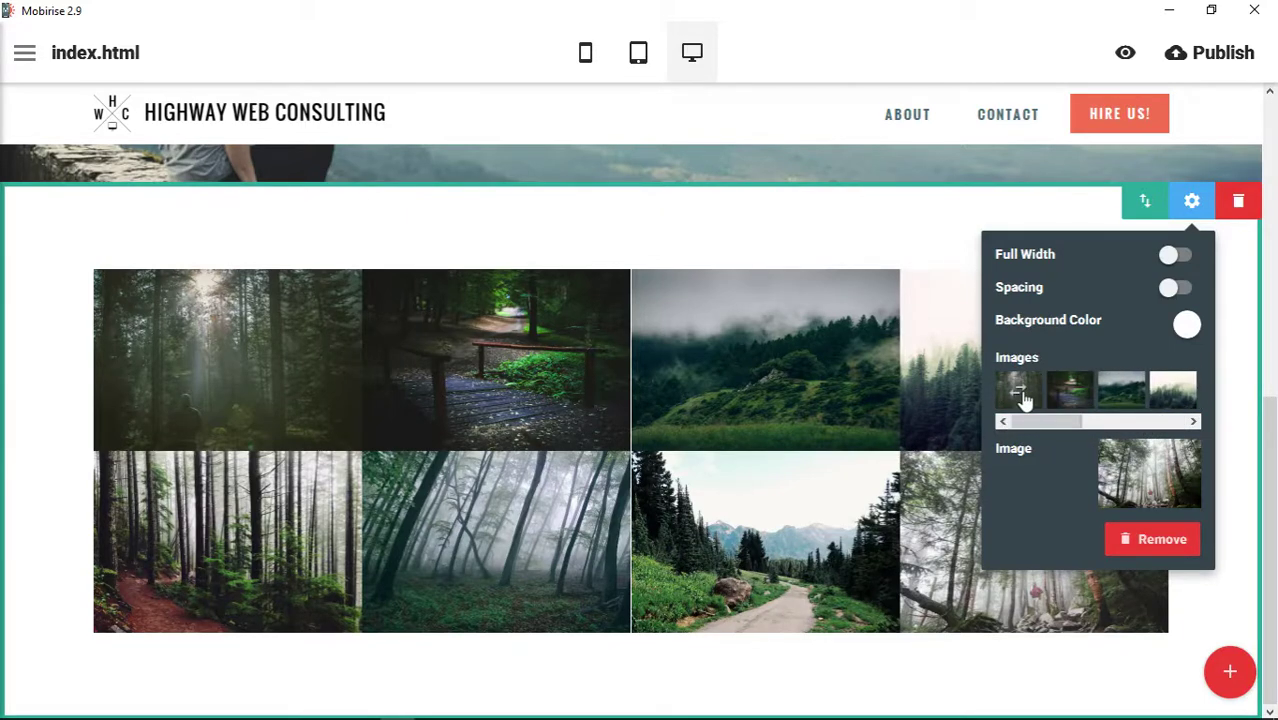
pyautogui.click(1020, 393)
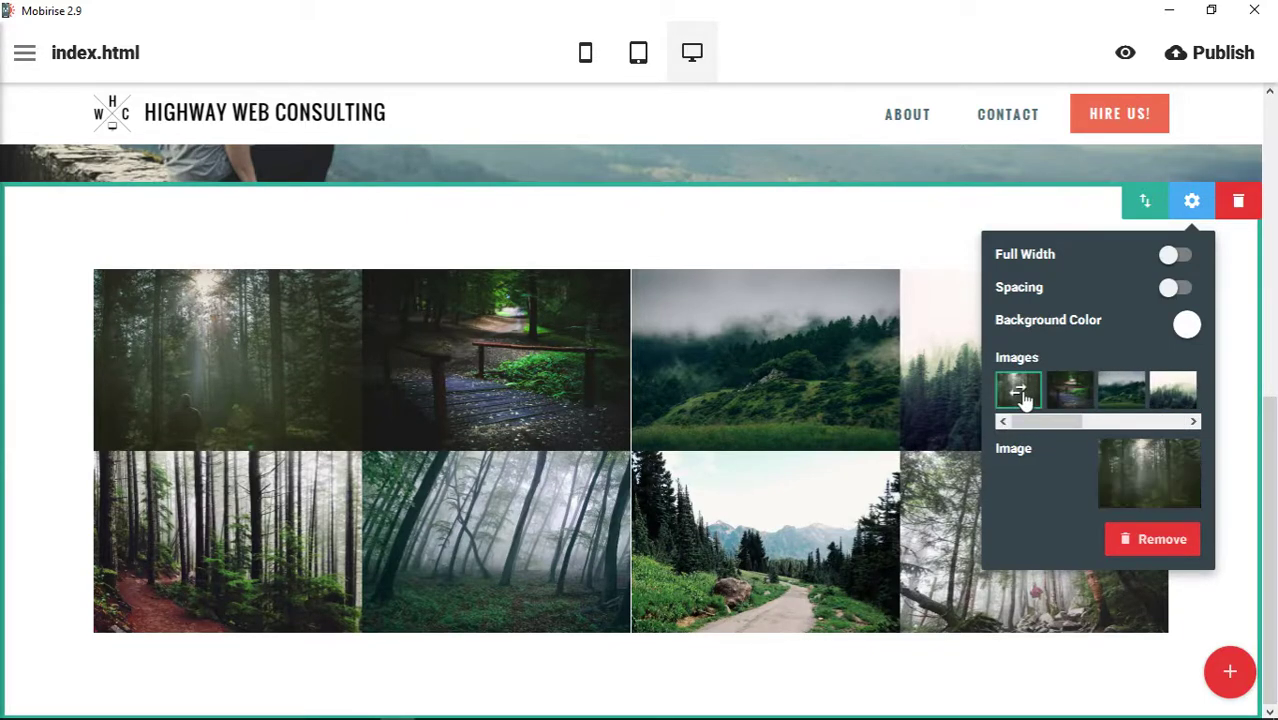
pyautogui.click(228, 366)
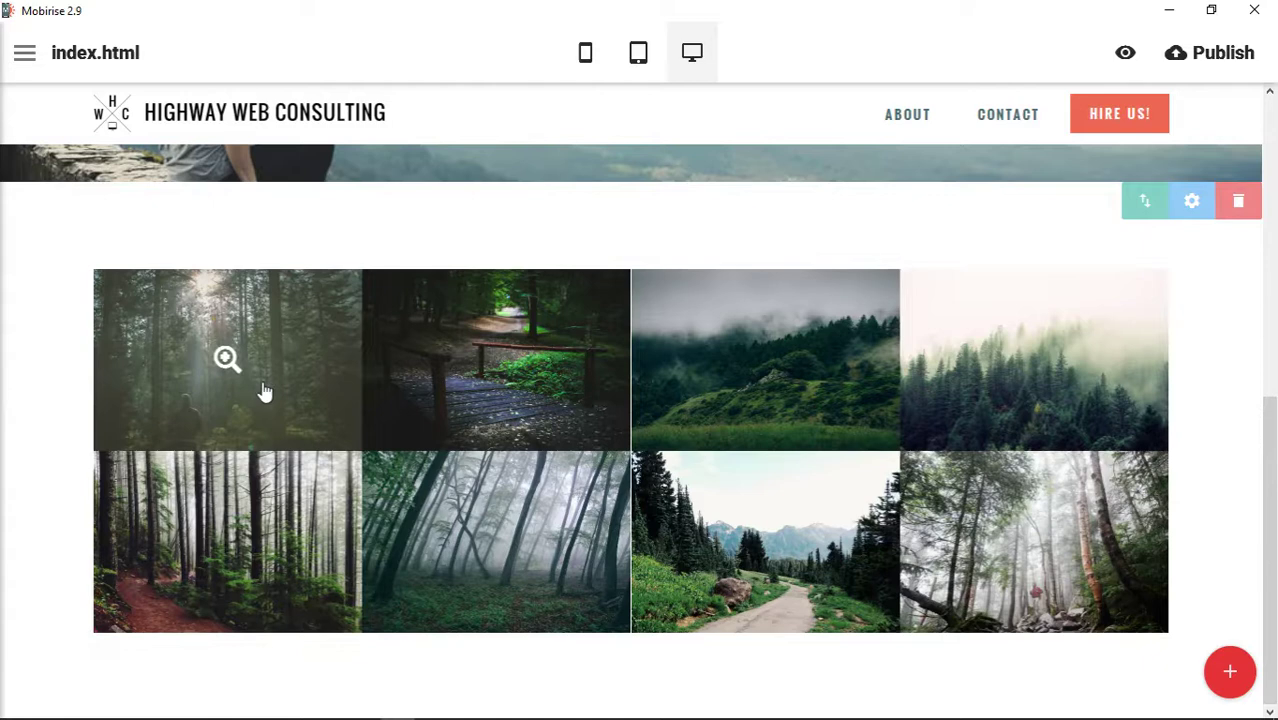
pyautogui.click(264, 392)
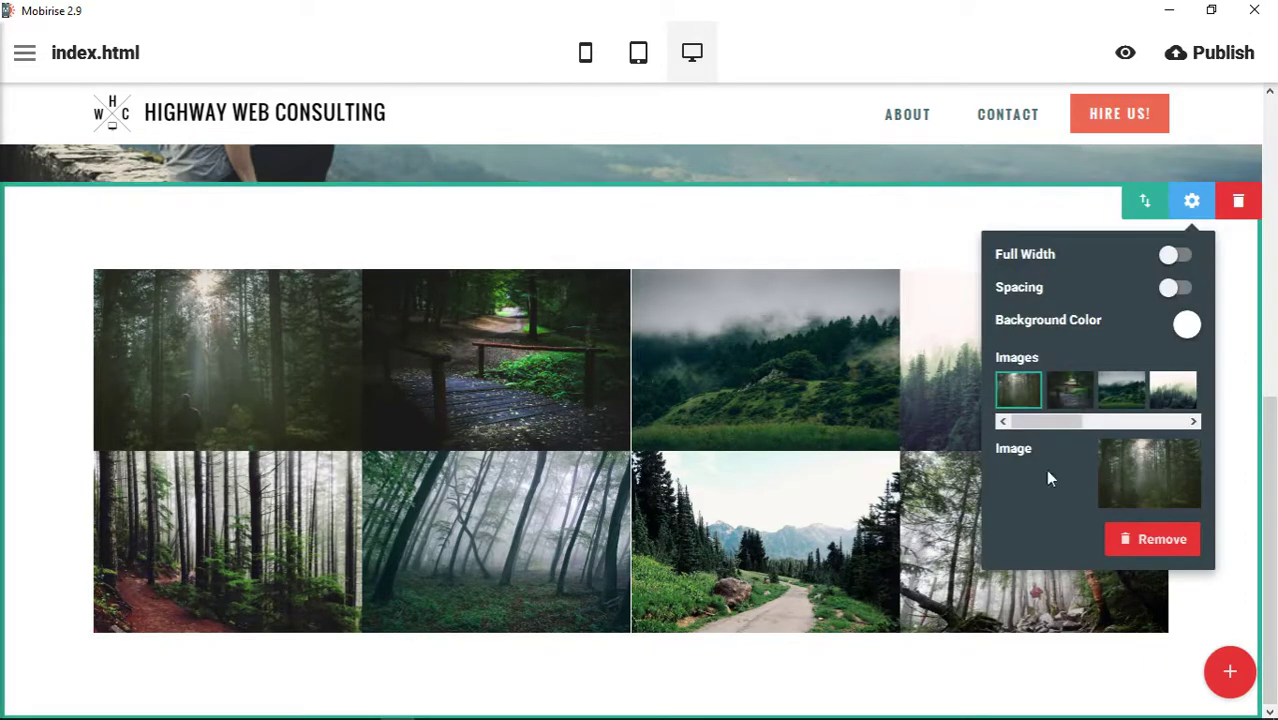
pyautogui.click(809, 407)
pyautogui.click(809, 407)
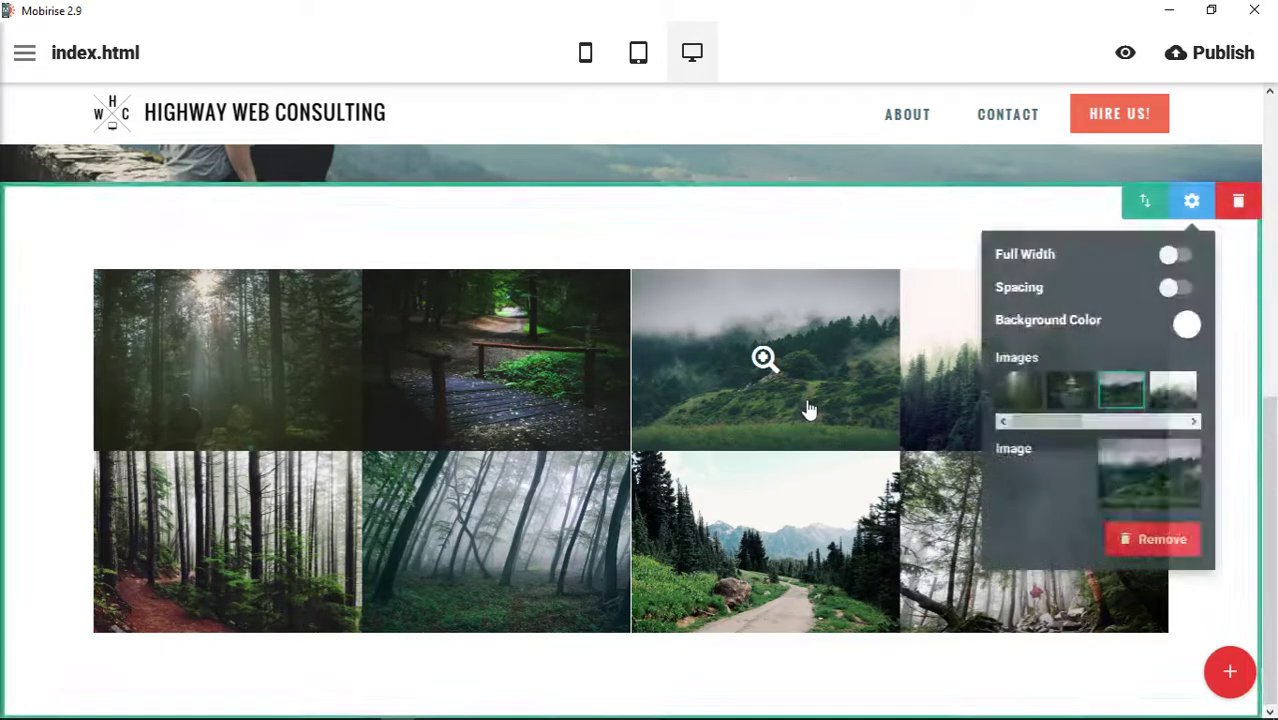
pyautogui.click(1020, 400)
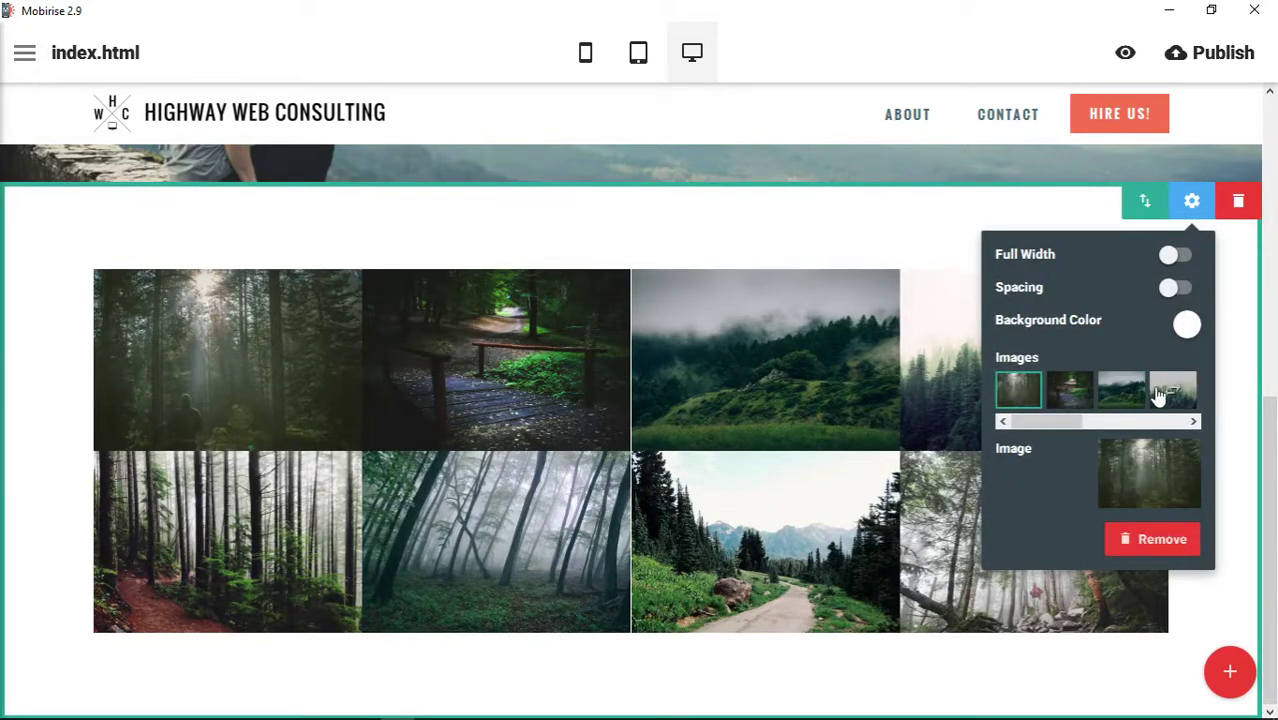
pyautogui.moveTo(1040, 425)
pyautogui.mouseDown()
pyautogui.moveTo(1153, 422)
pyautogui.moveTo(1020, 428)
pyautogui.mouseUp()
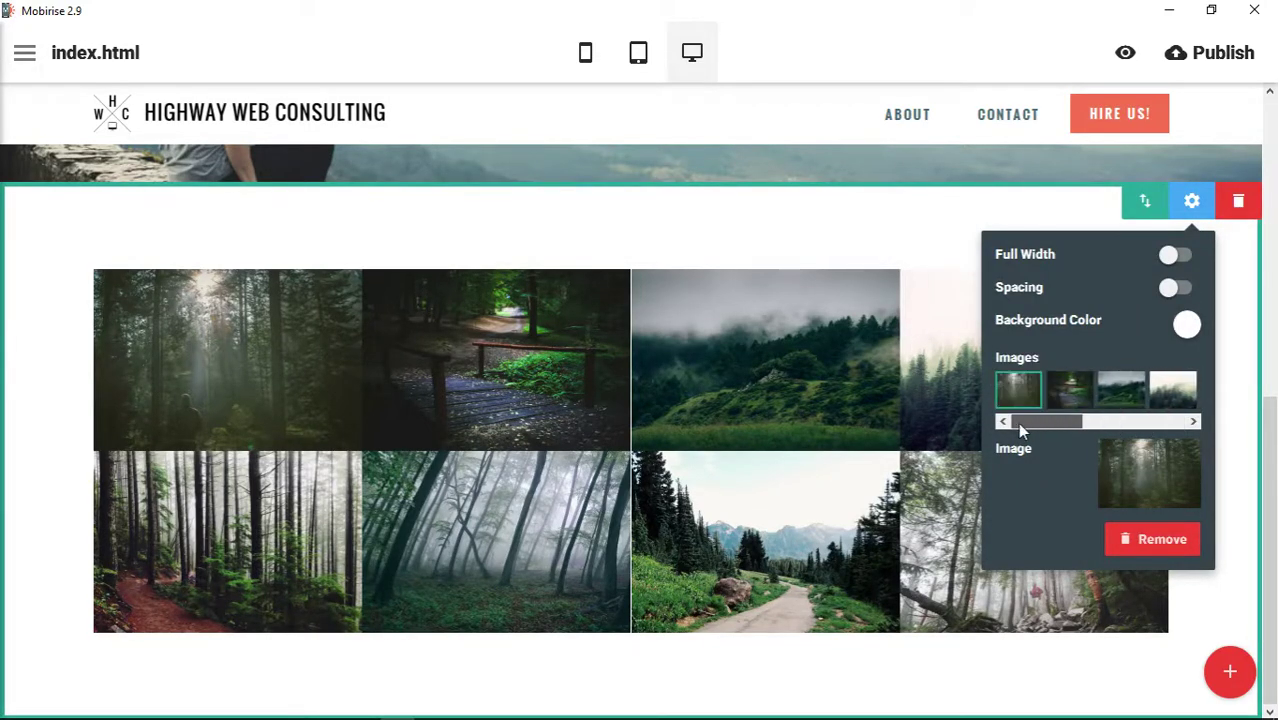
# Replace the first gallery image with 01ZeHnK3F_4_2000px from the Desktop images folder
pyautogui.click(1165, 483)
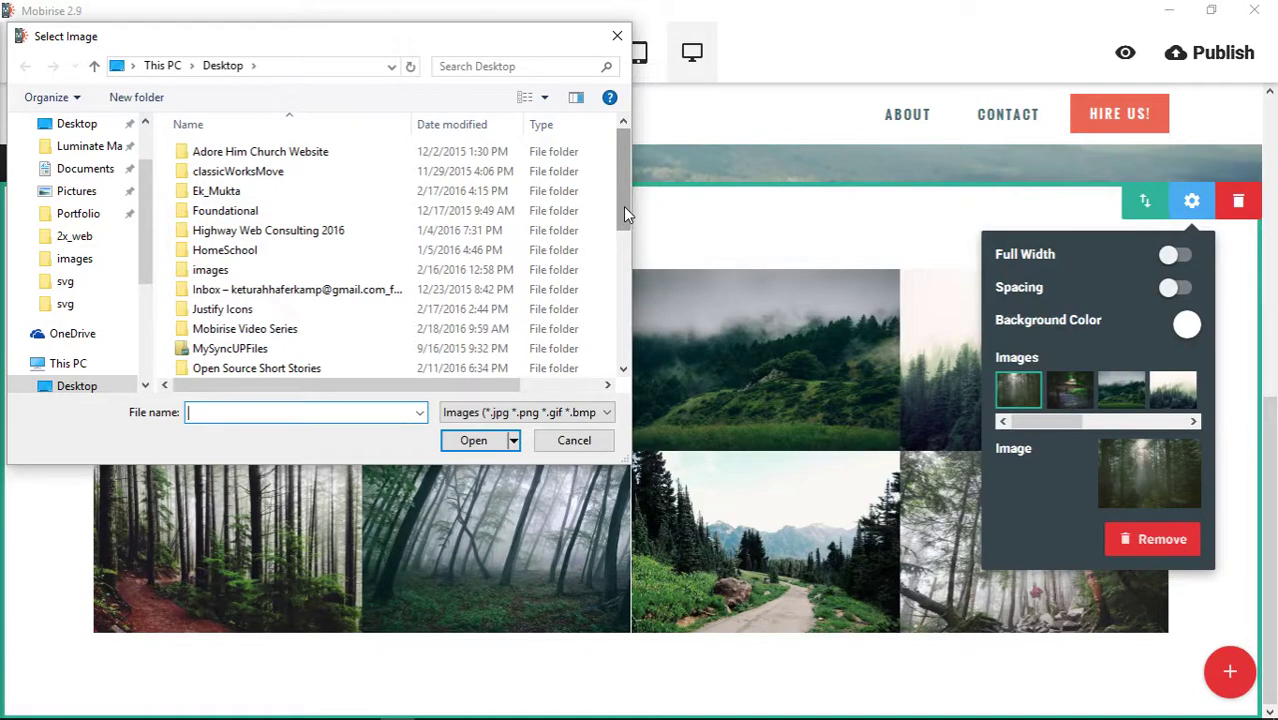
pyautogui.moveTo(537, 47); pyautogui.dragTo(560, 47)
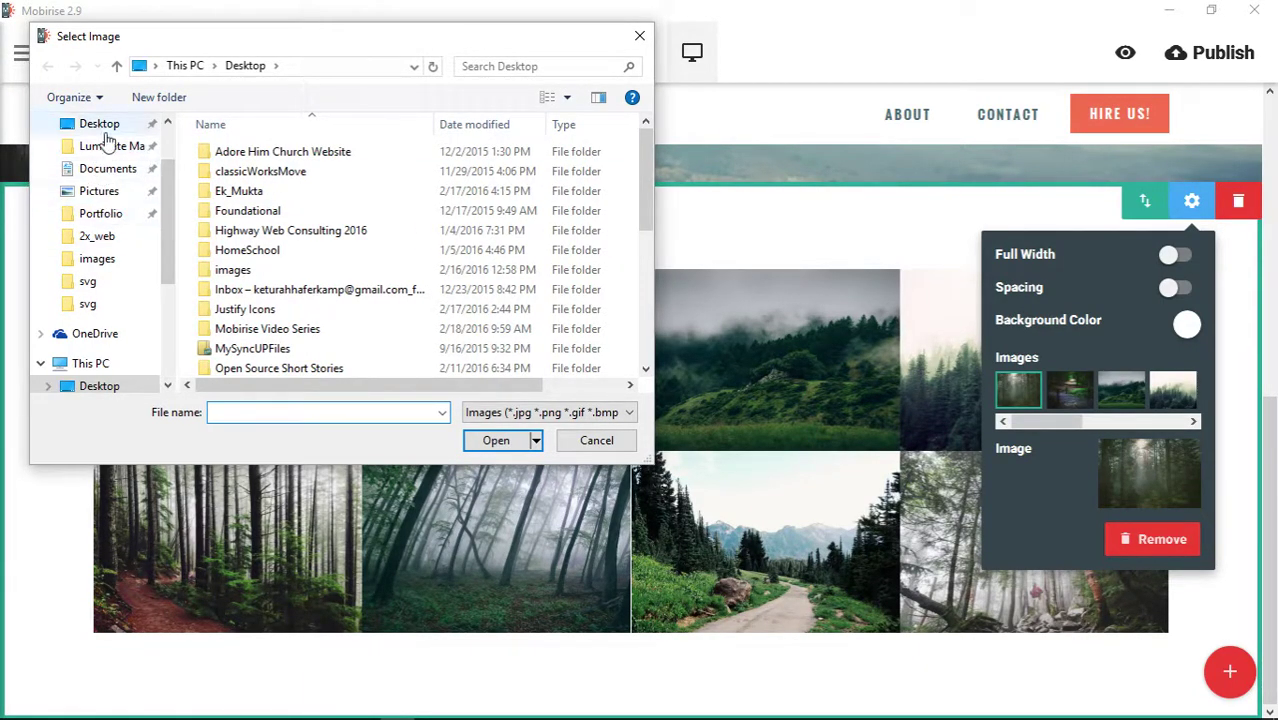
pyautogui.scroll(2, 172, 150)
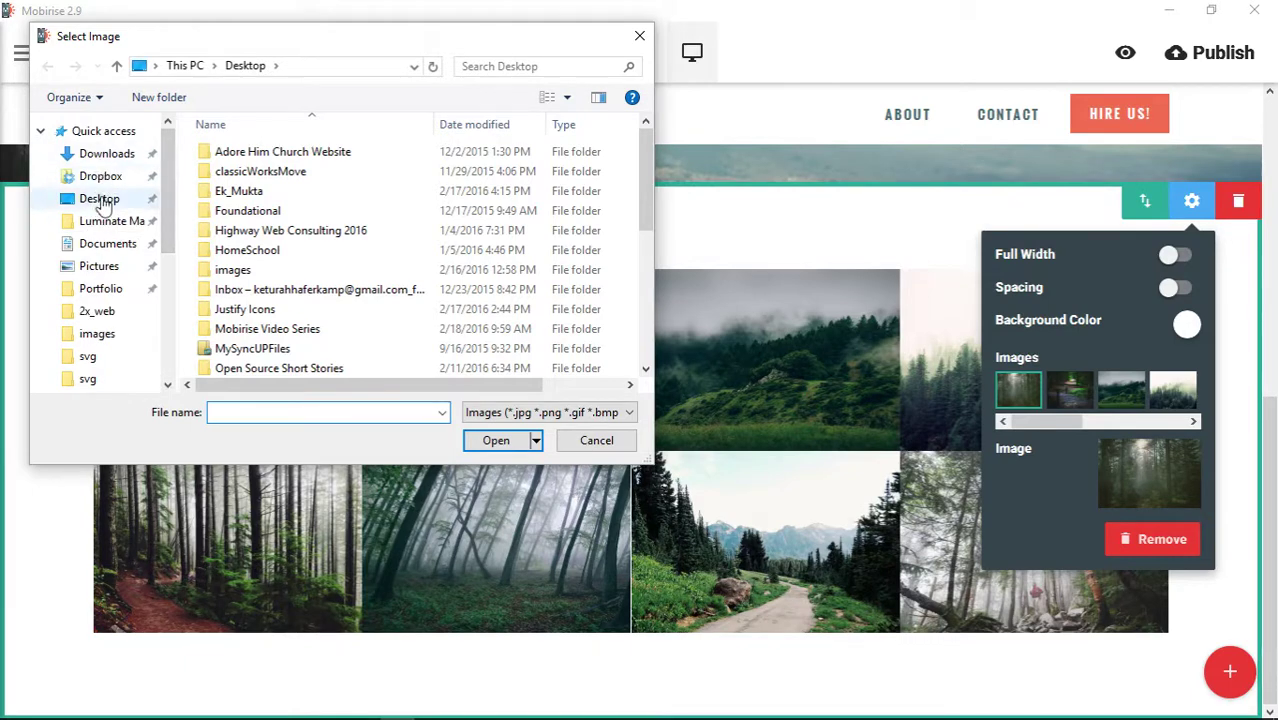
pyautogui.doubleClick(225, 270)
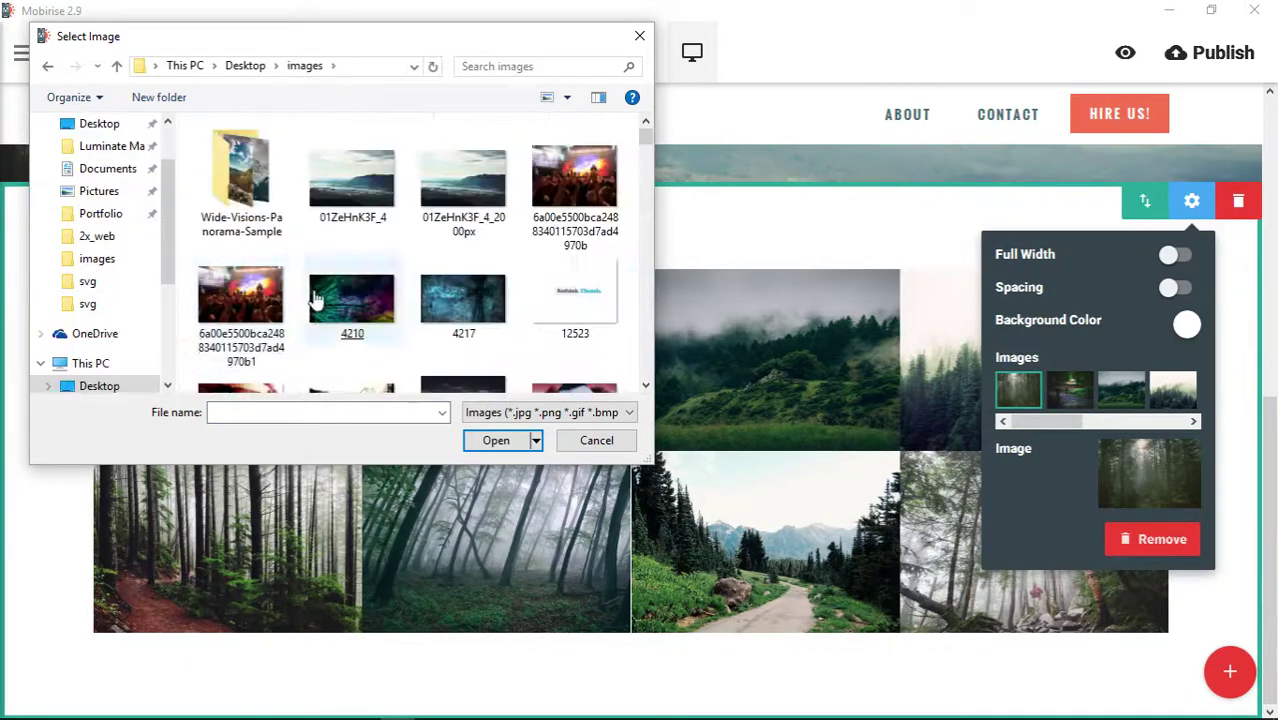
pyautogui.scroll(-3, 646, 138)
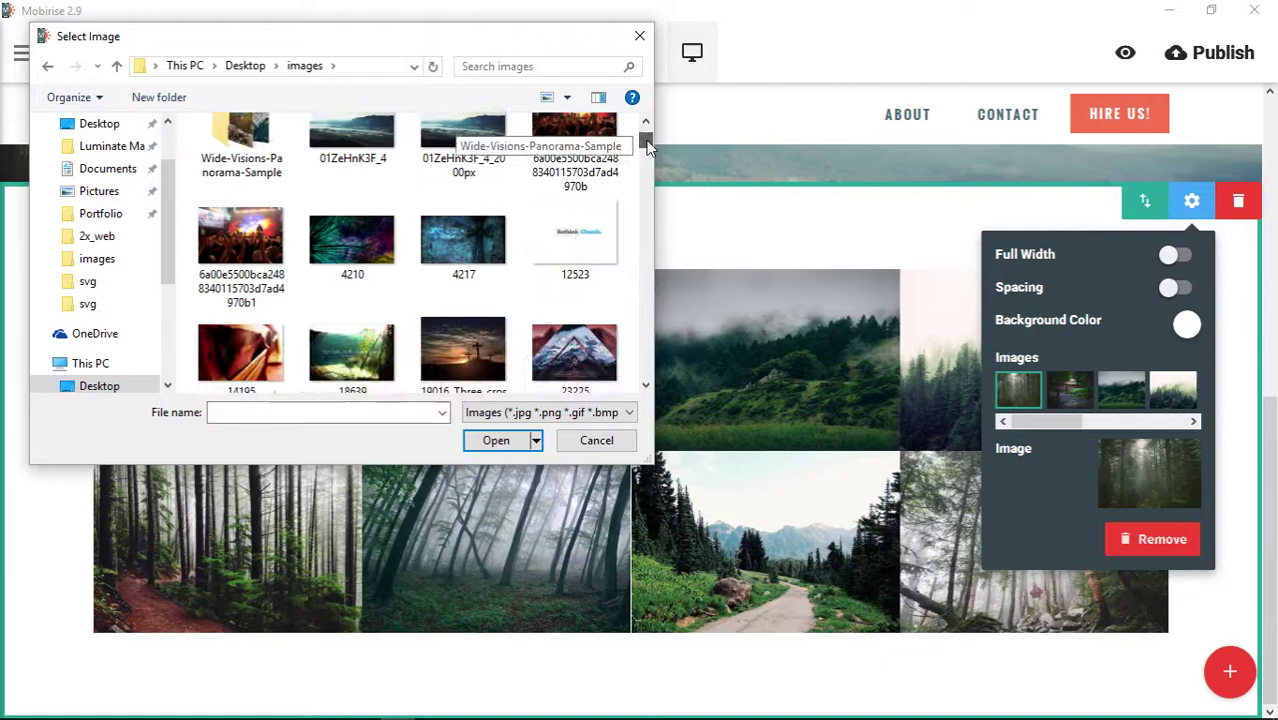
pyautogui.scroll(3, 646, 138)
pyautogui.doubleClick(483, 214)
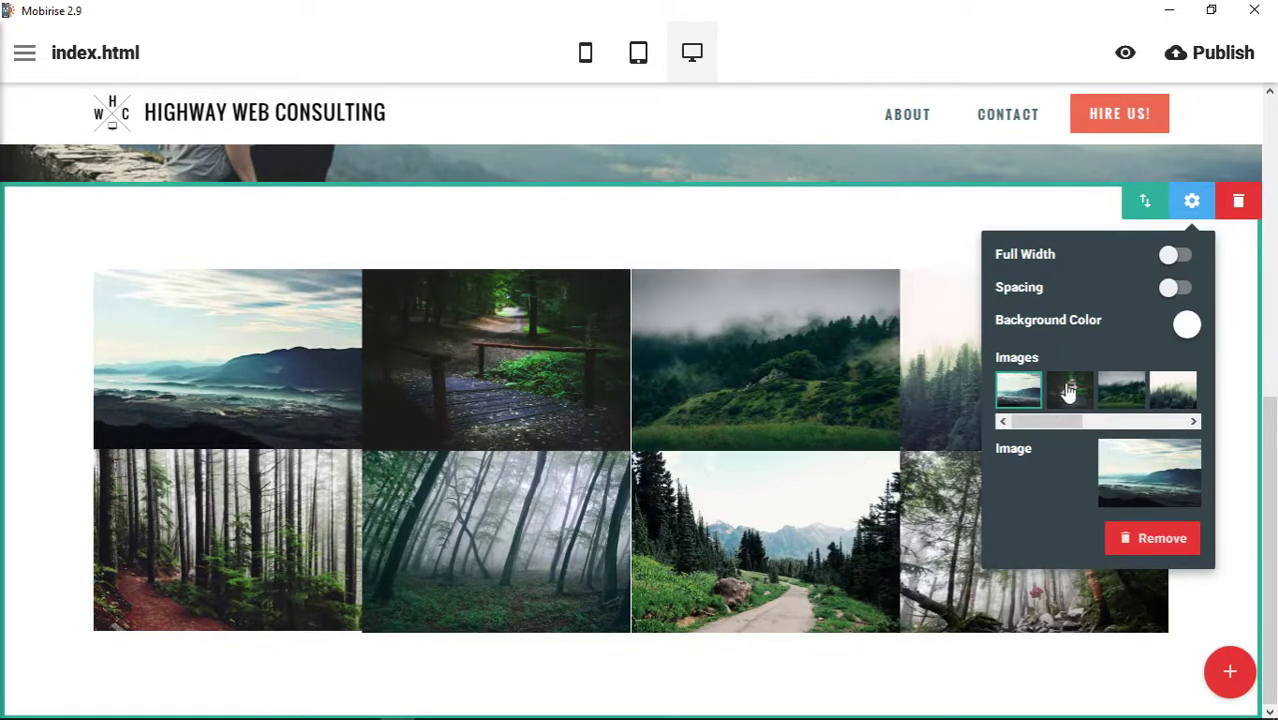
# Replace the second, bench-path gallery image with a new photo
pyautogui.click(1069, 392)
pyautogui.click(1178, 492)
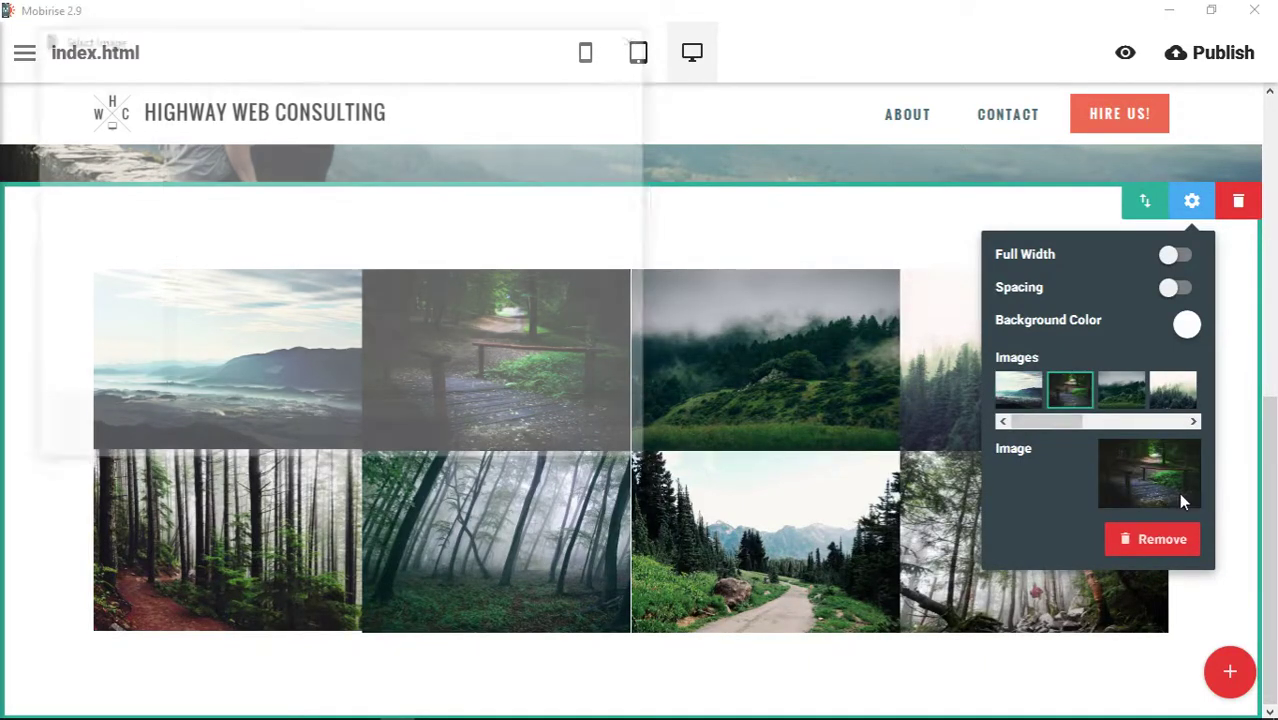
pyautogui.scroll(-5, 647, 346)
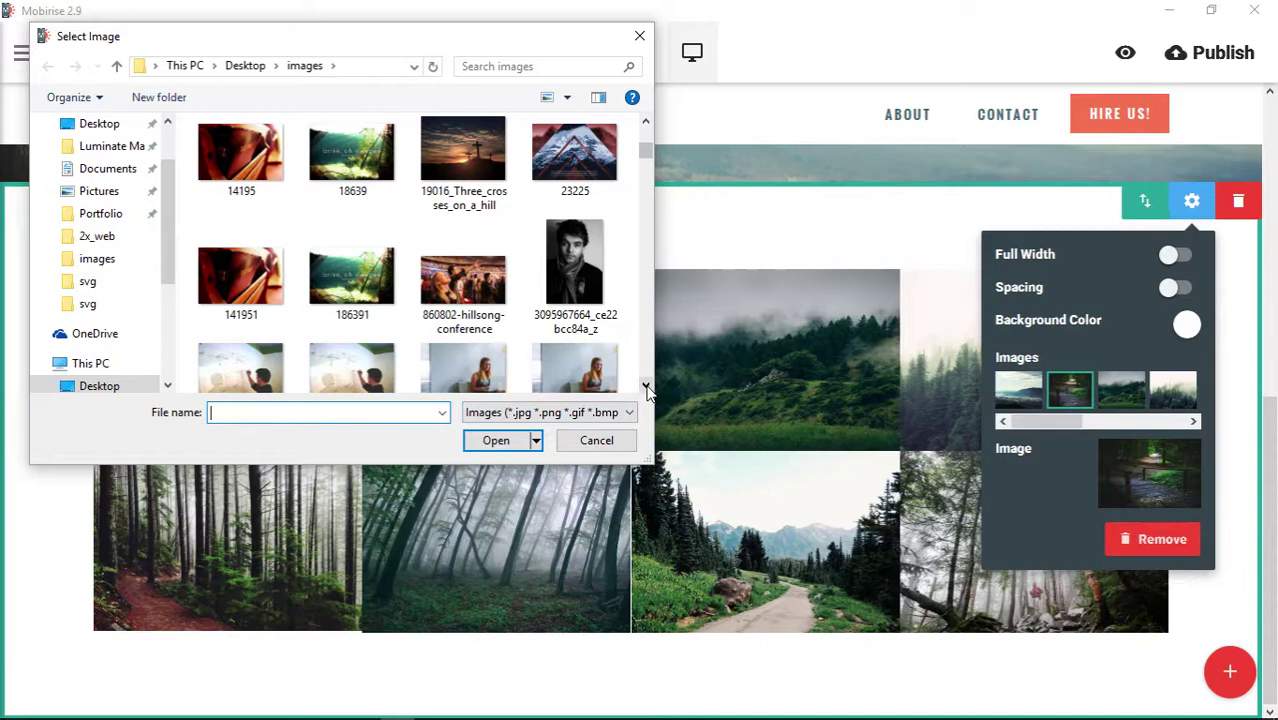
pyautogui.scroll(-5, 645, 388)
pyautogui.doubleClick(575, 150)
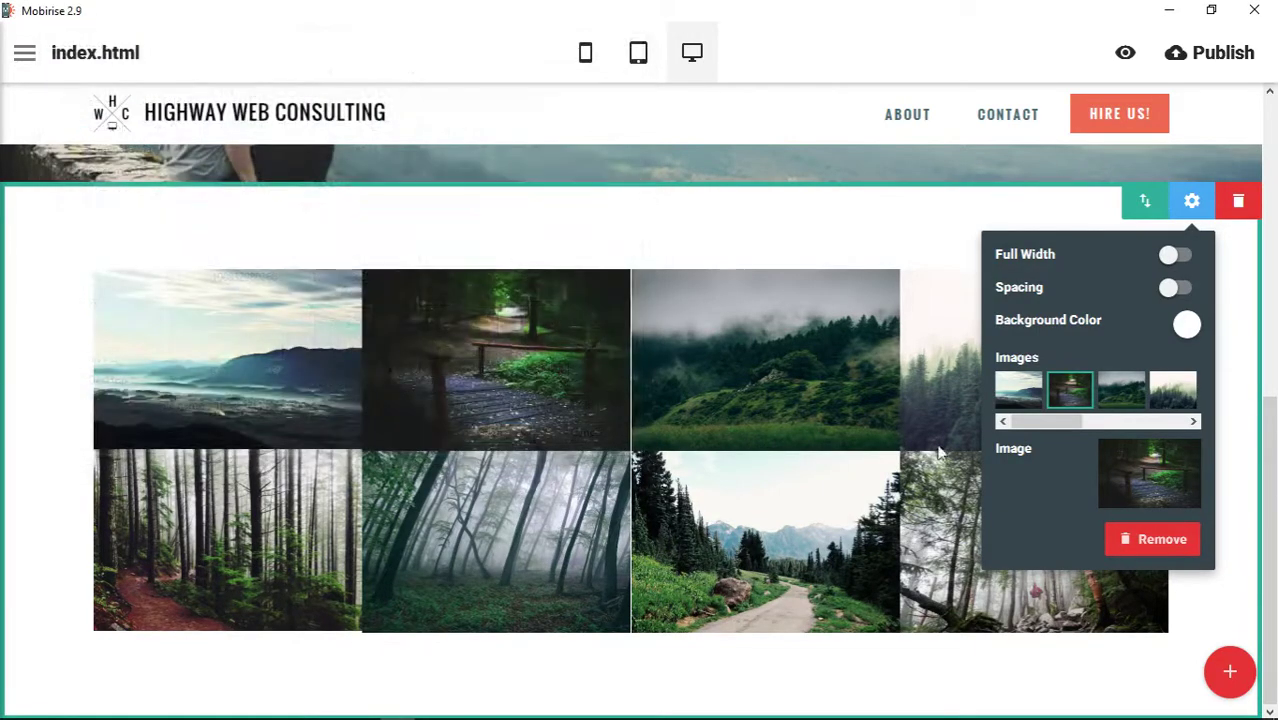
# Replace the third gallery image with the whiteboard photo
pyautogui.click(1121, 389)
pyautogui.click(1149, 476)
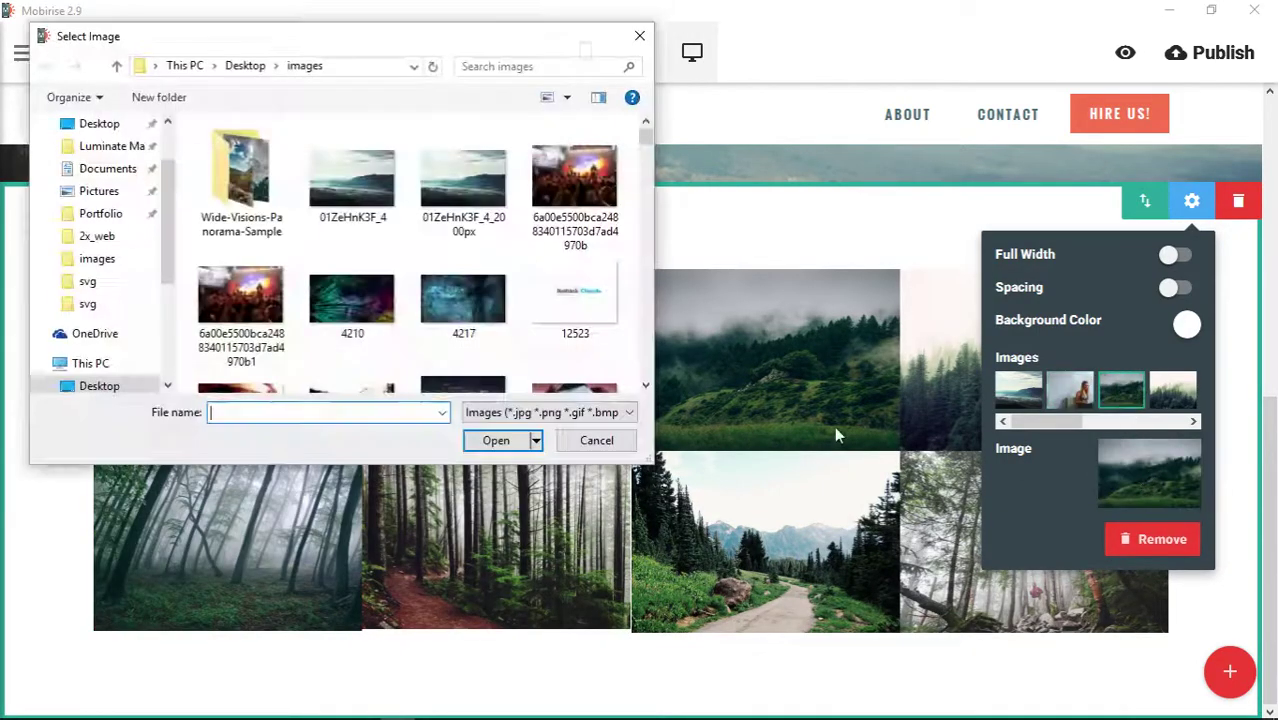
pyautogui.scroll(-8, 650, 371)
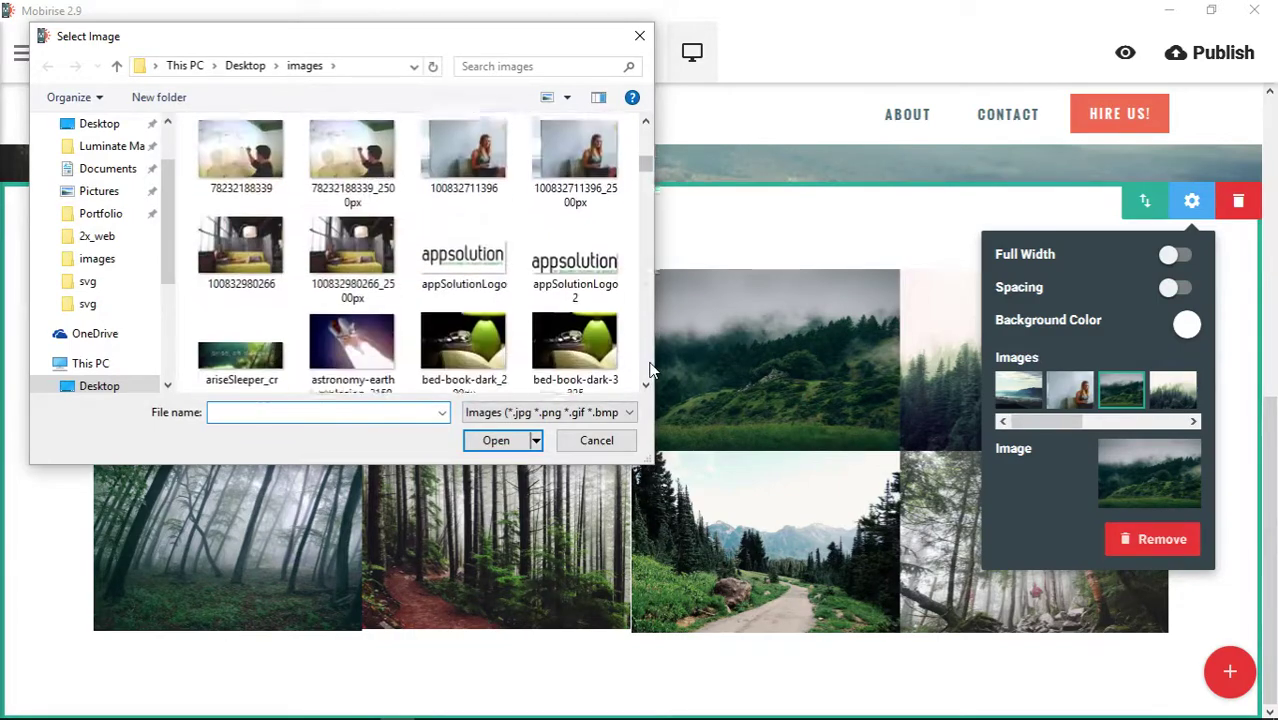
pyautogui.doubleClick(508, 342)
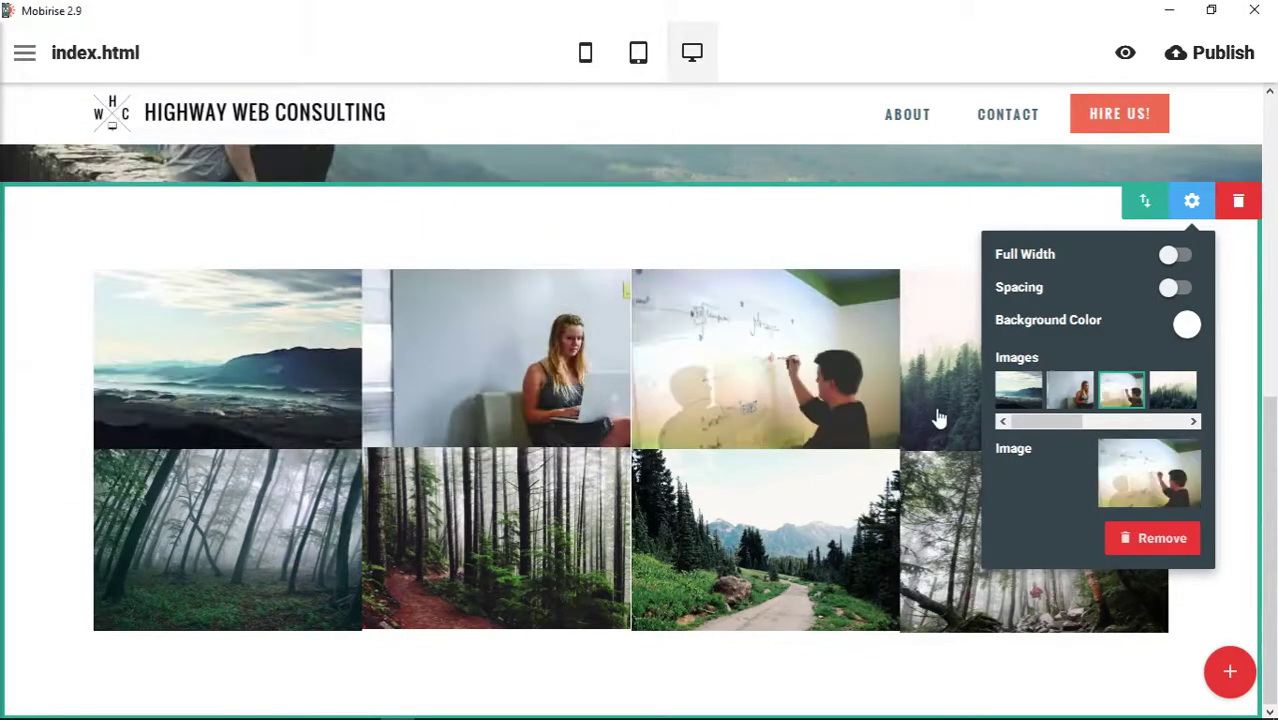
pyautogui.click(942, 414)
# Replace the fourth gallery image with the car dashboard photo
pyautogui.click(1050, 419)
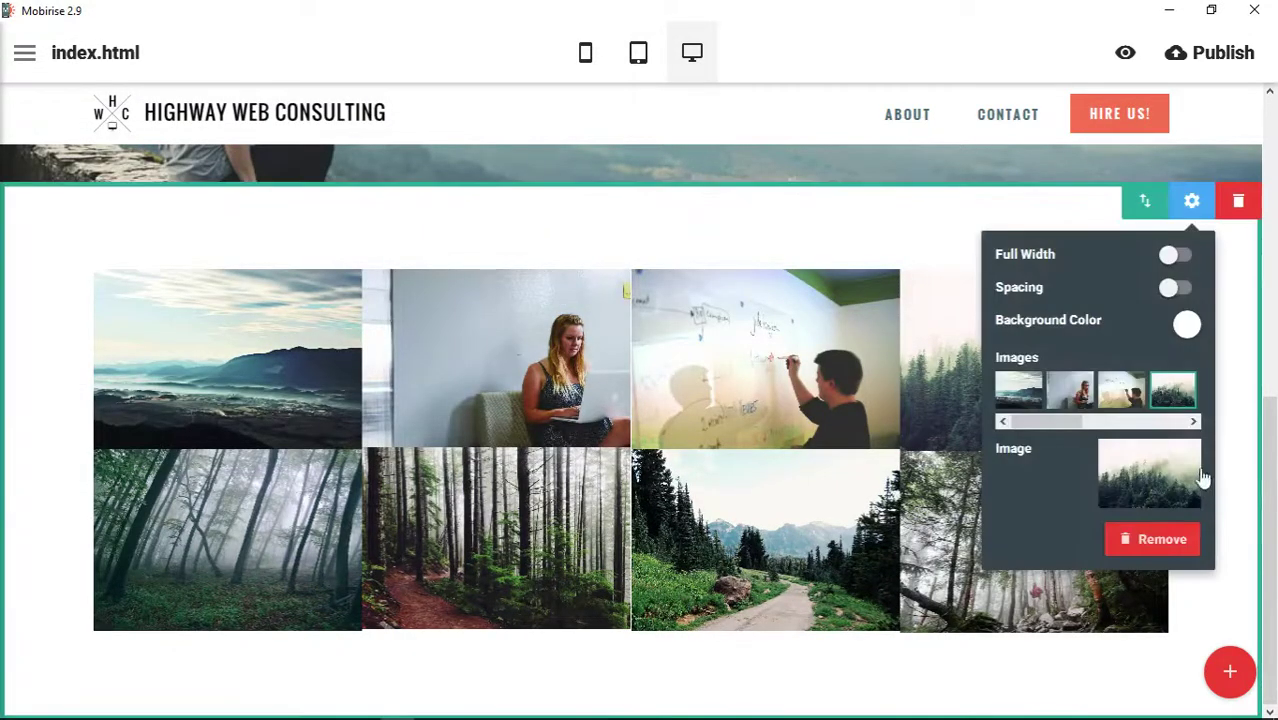
pyautogui.click(1167, 497)
pyautogui.scroll(-5, 645, 358)
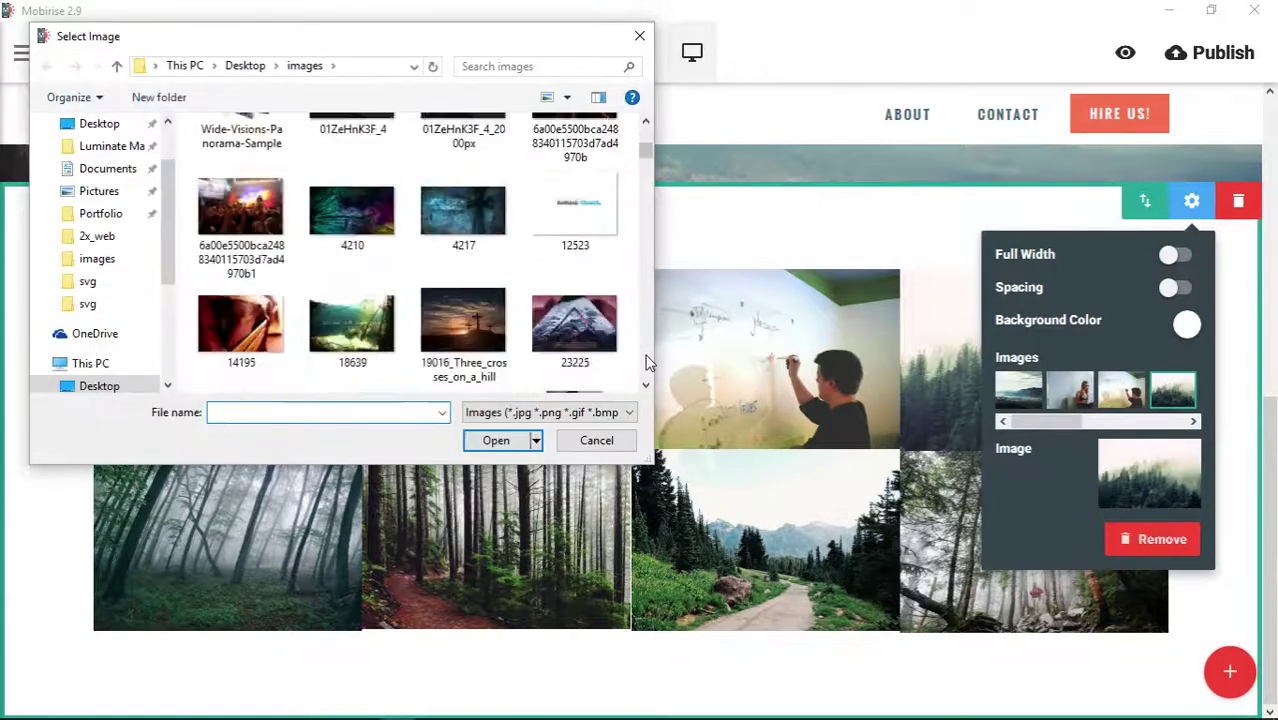
pyautogui.scroll(-3, 645, 362)
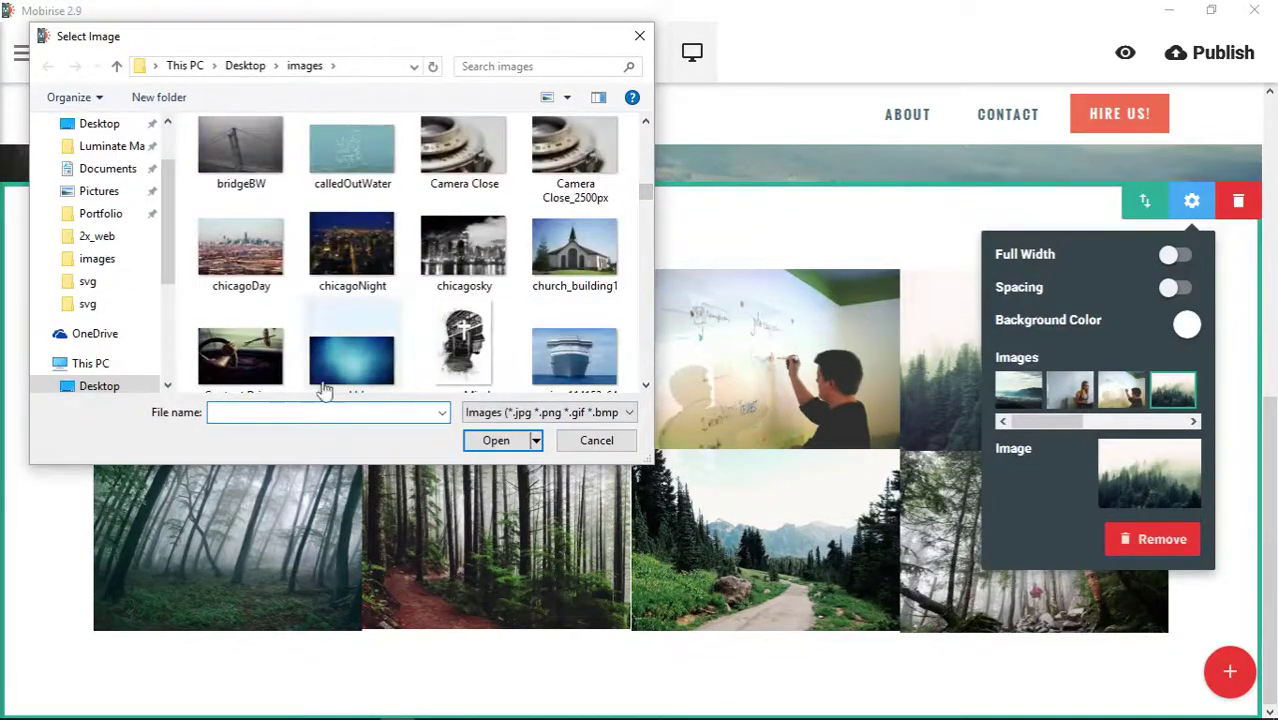
pyautogui.doubleClick(240, 360)
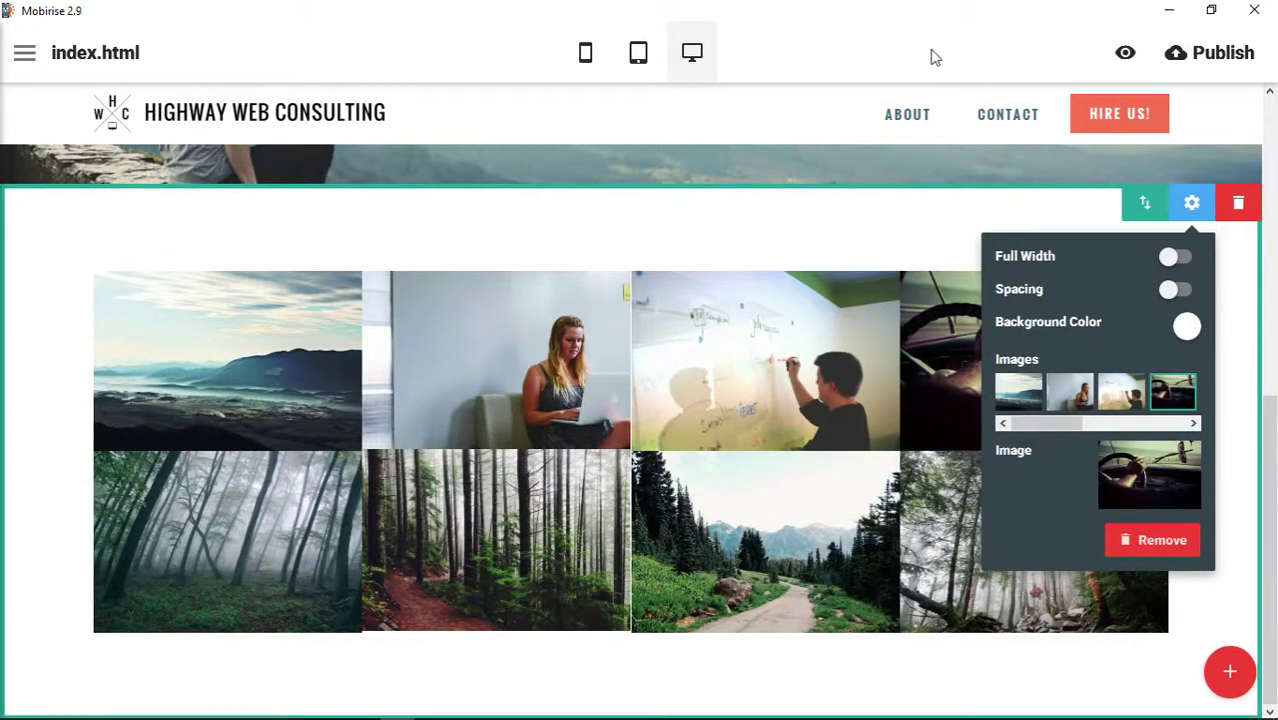
pyautogui.click(936, 142)
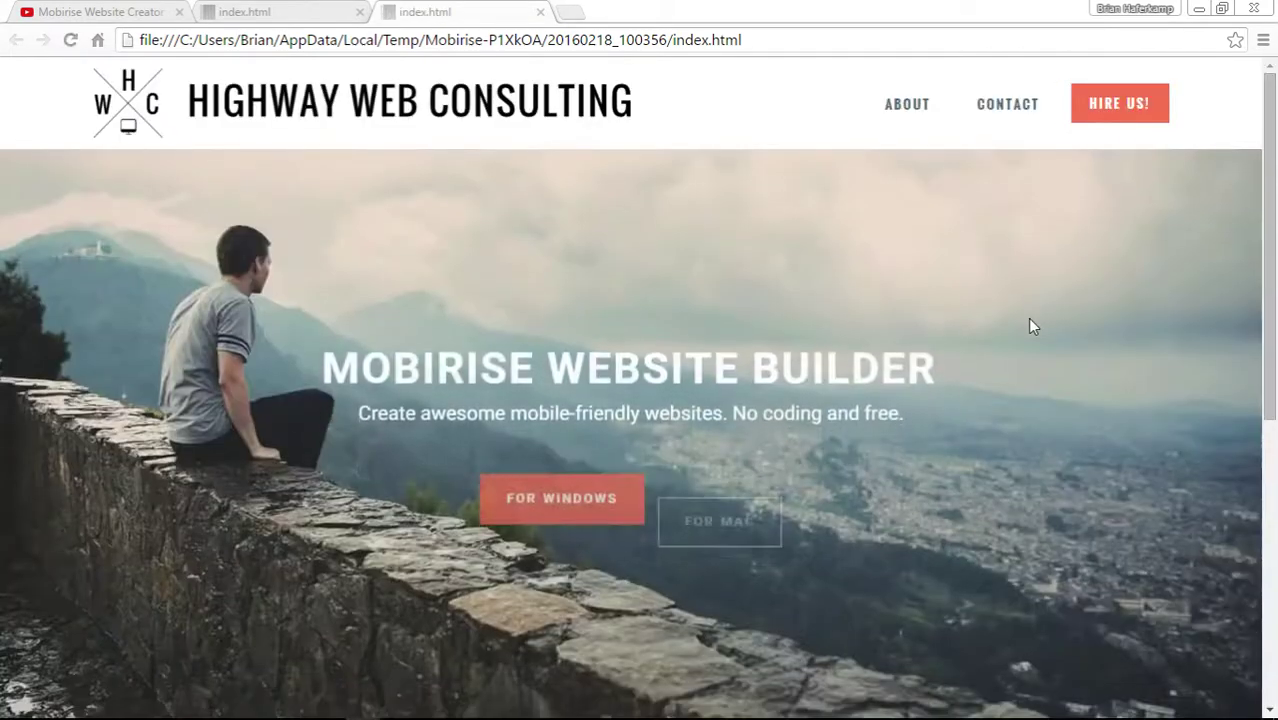
# Scroll the Chrome preview down to the gallery showing the new top row of photos
pyautogui.scroll(-2, 990, 388)
pyautogui.scroll(-3, 990, 388)
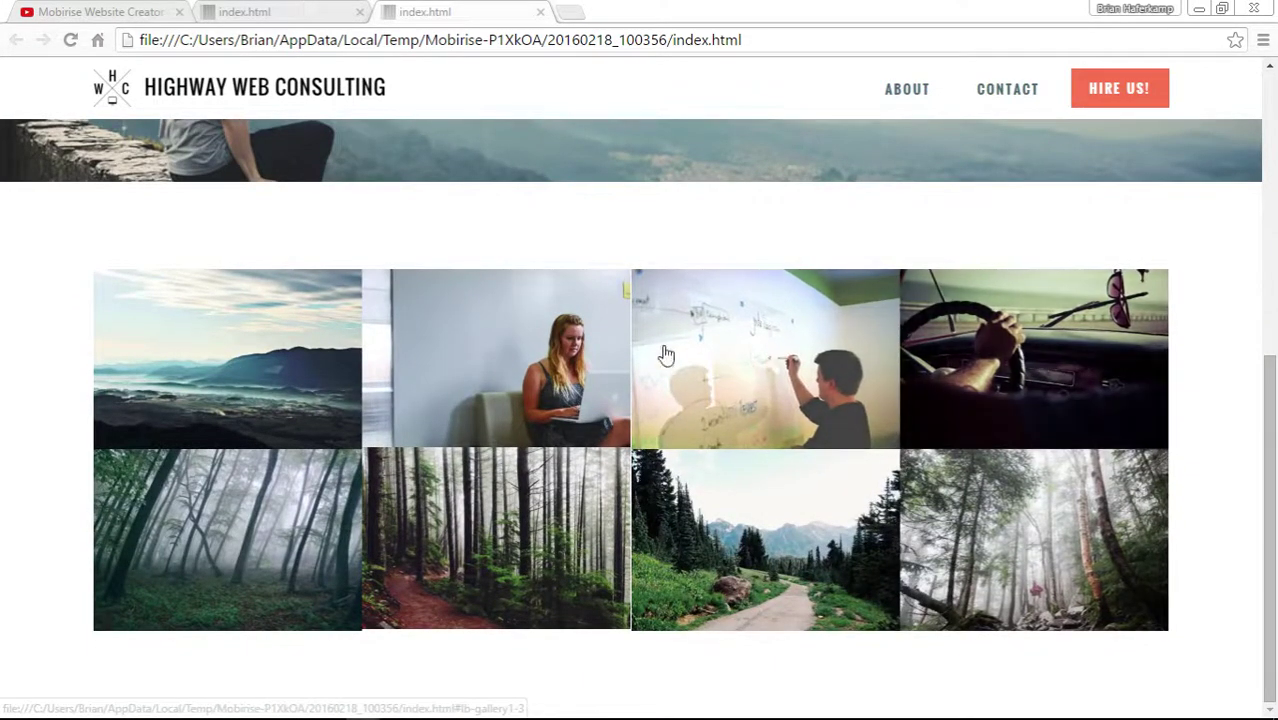
pyautogui.click(230, 367)
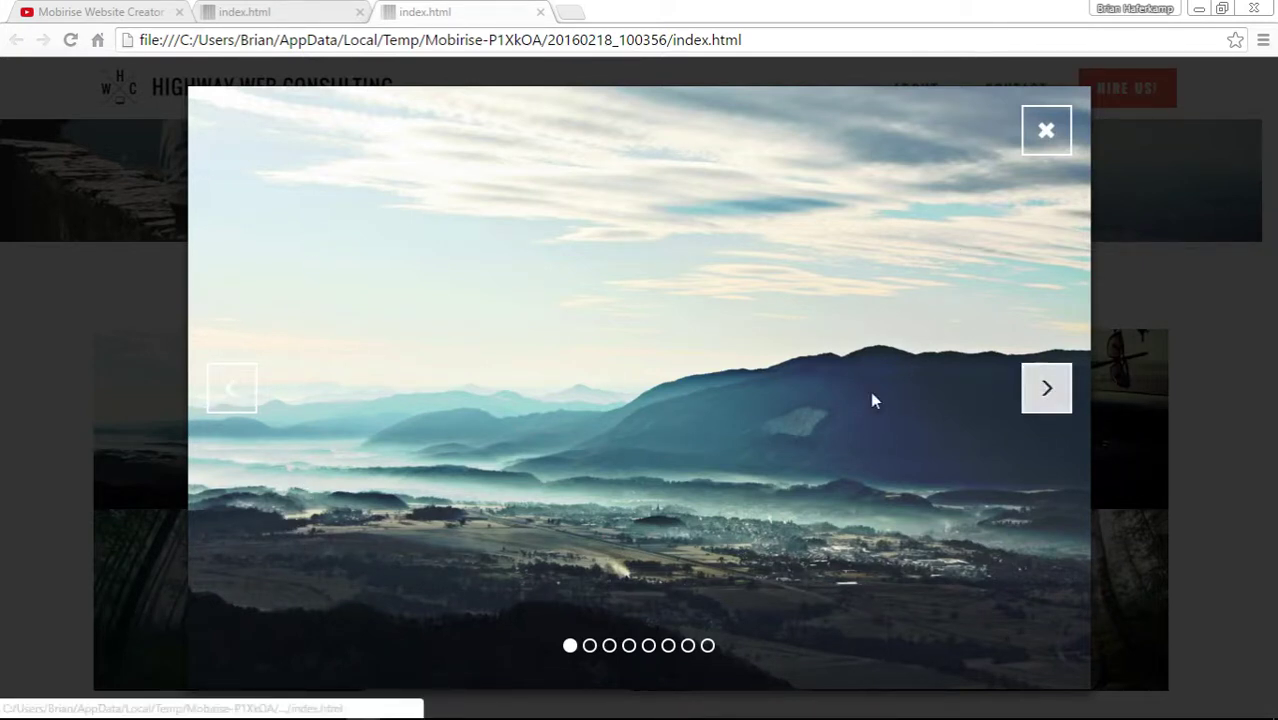
pyautogui.click(1046, 389)
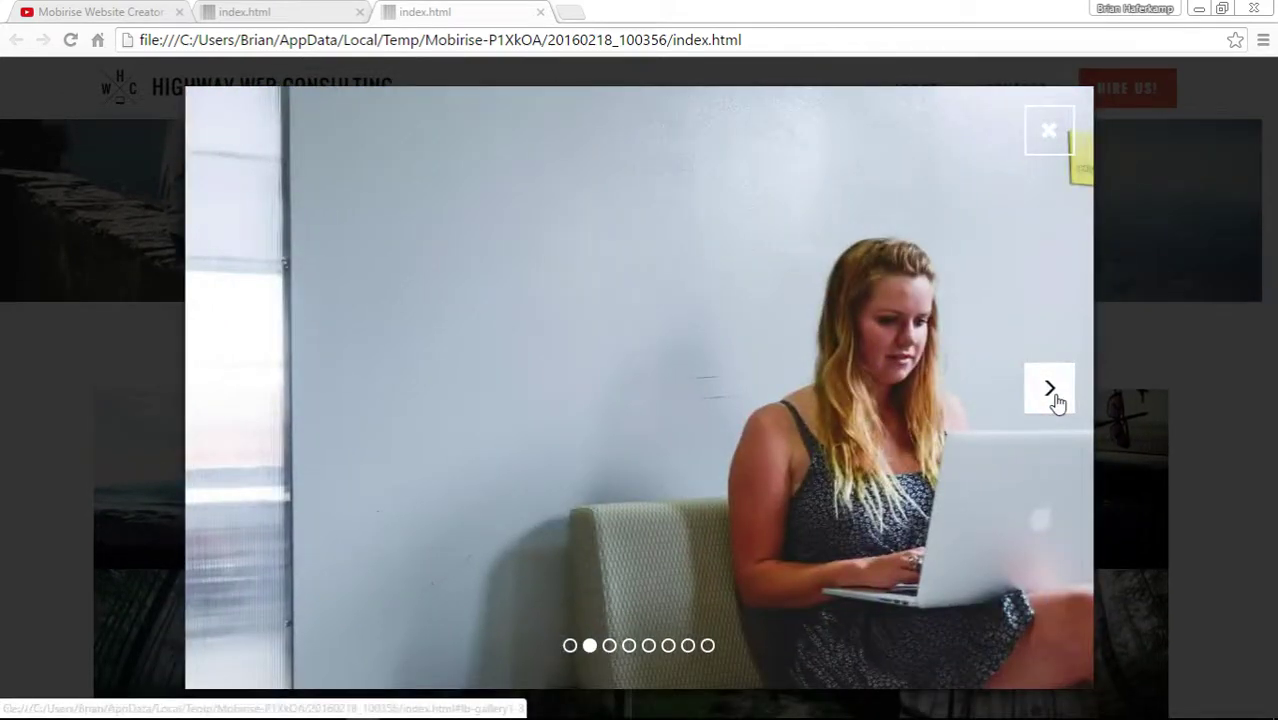
pyautogui.click(1056, 398)
pyautogui.click(1058, 400)
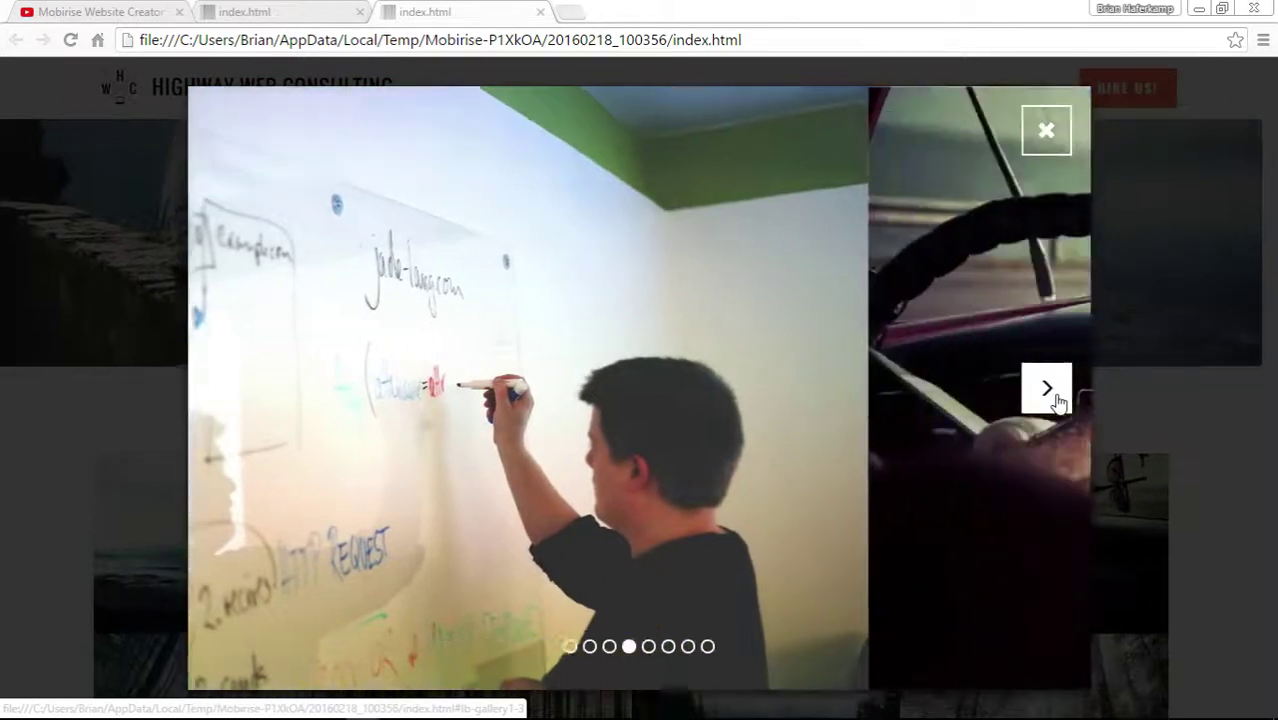
pyautogui.click(1058, 400)
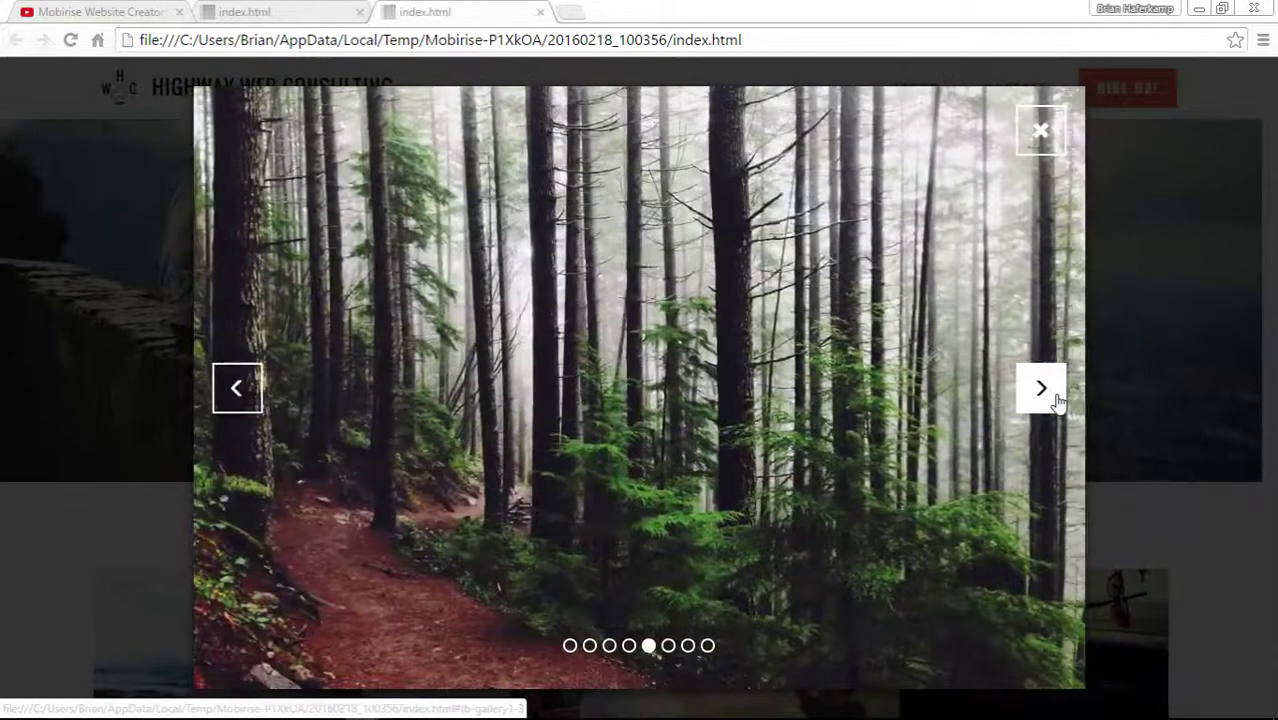
pyautogui.click(1058, 400)
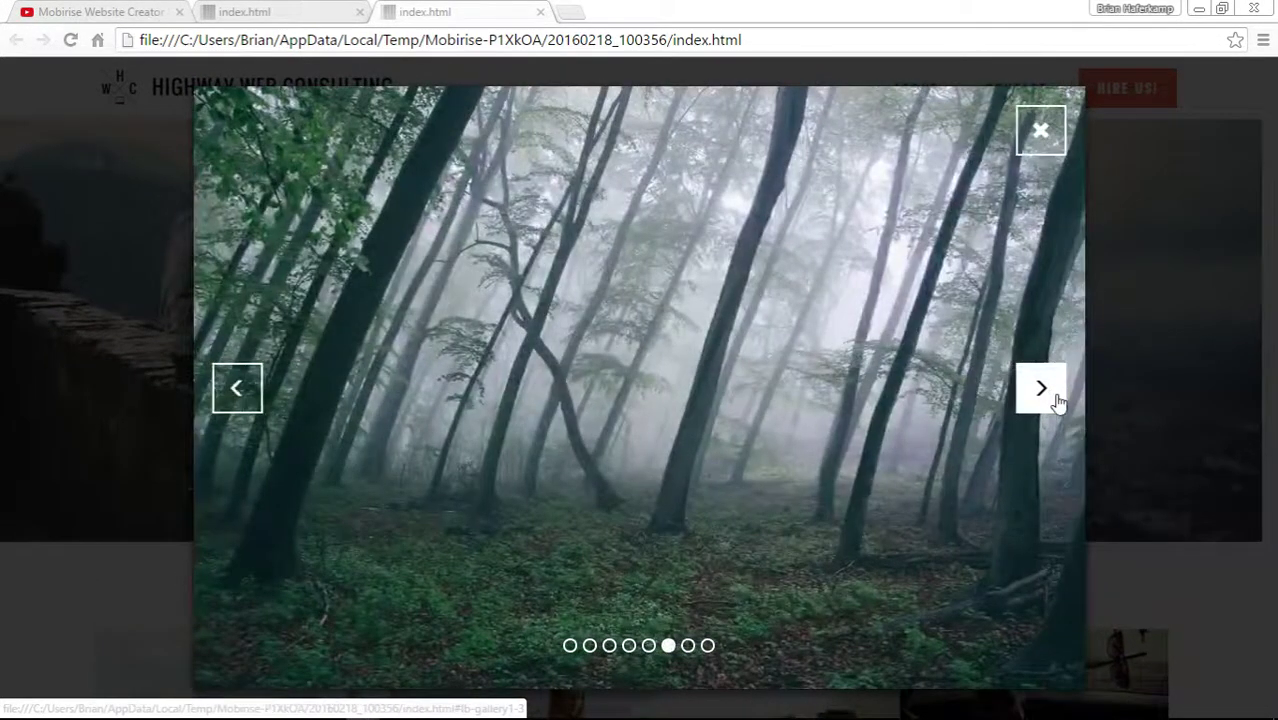
pyautogui.click(1058, 400)
pyautogui.click(1058, 400)
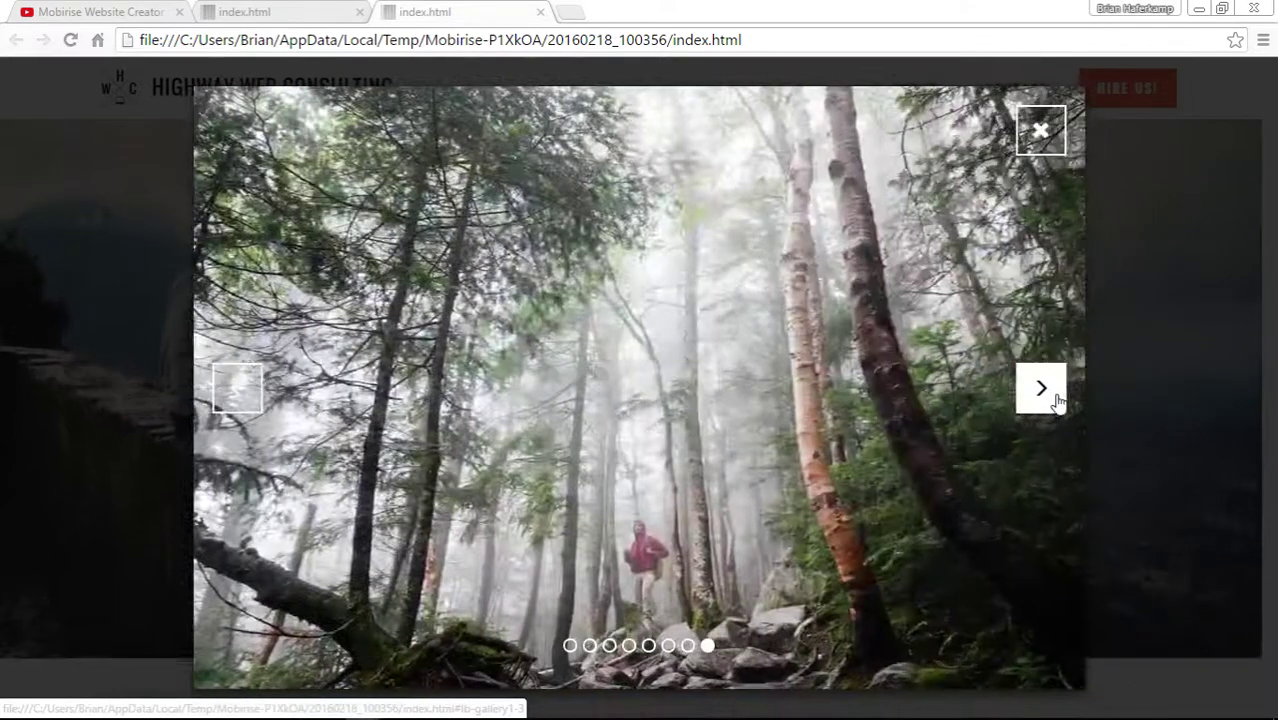
pyautogui.click(1058, 400)
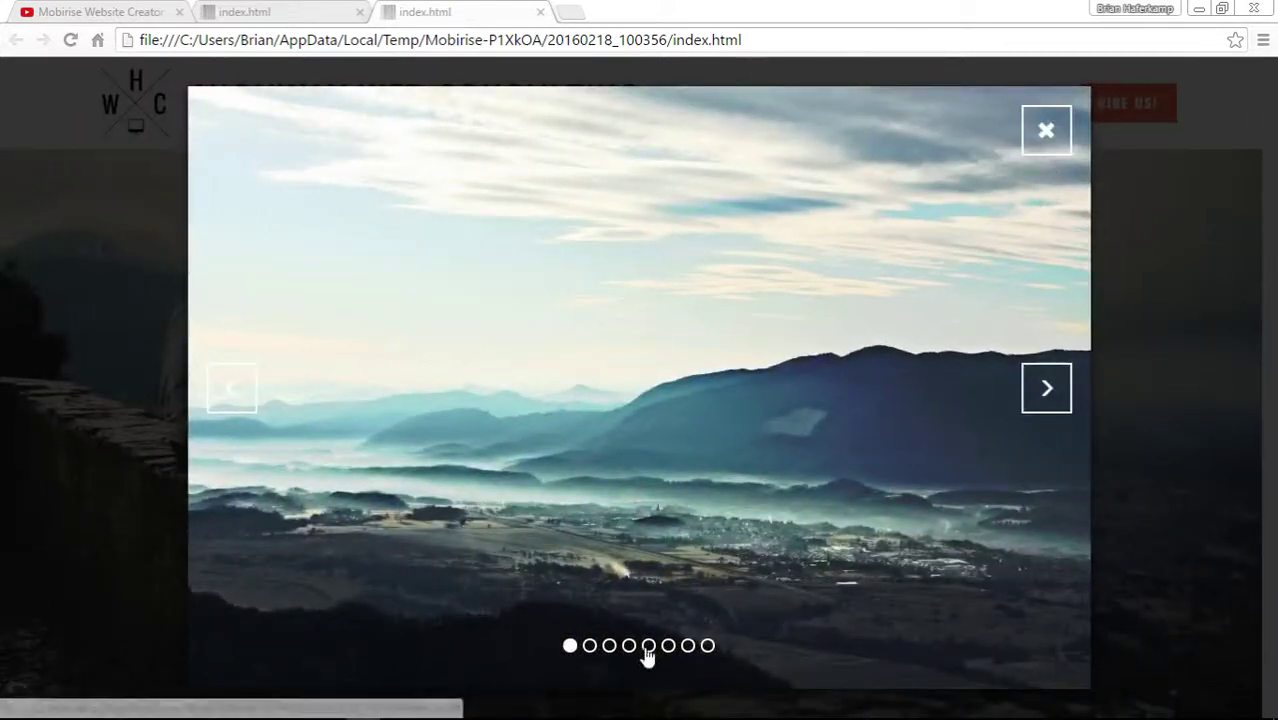
pyautogui.click(629, 646)
pyautogui.click(649, 646)
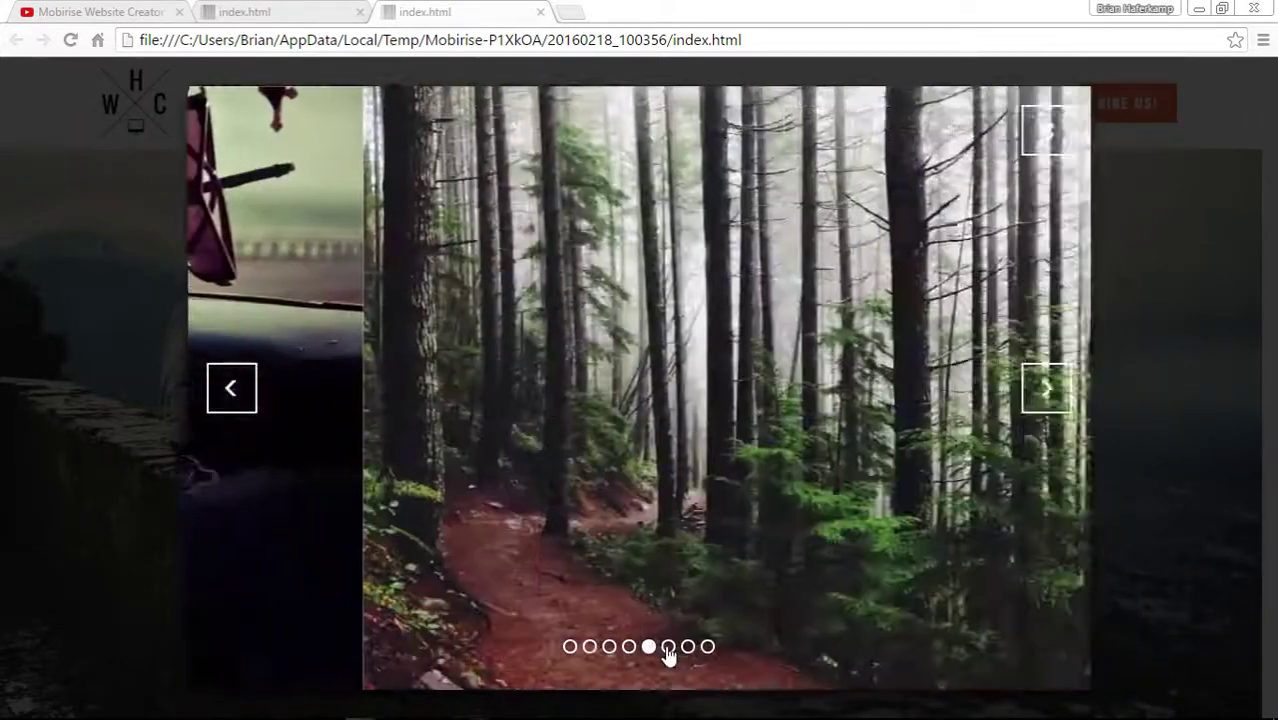
pyautogui.click(669, 647)
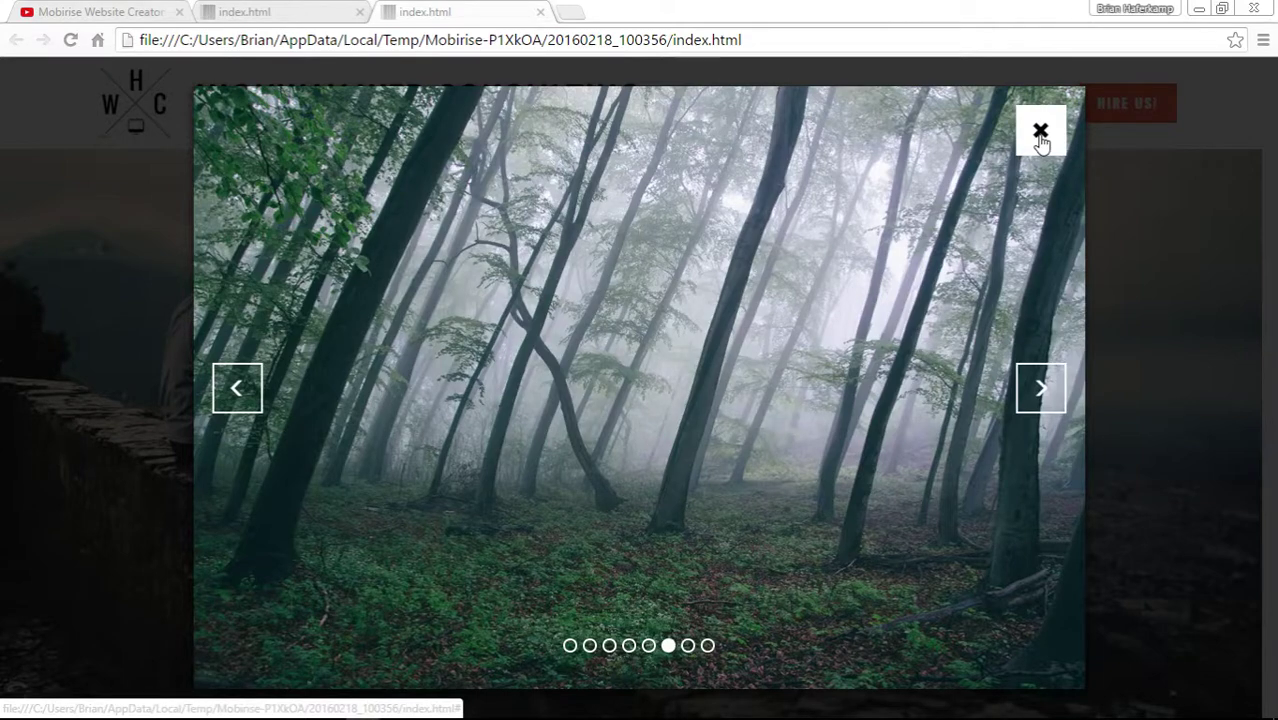
pyautogui.click(1040, 136)
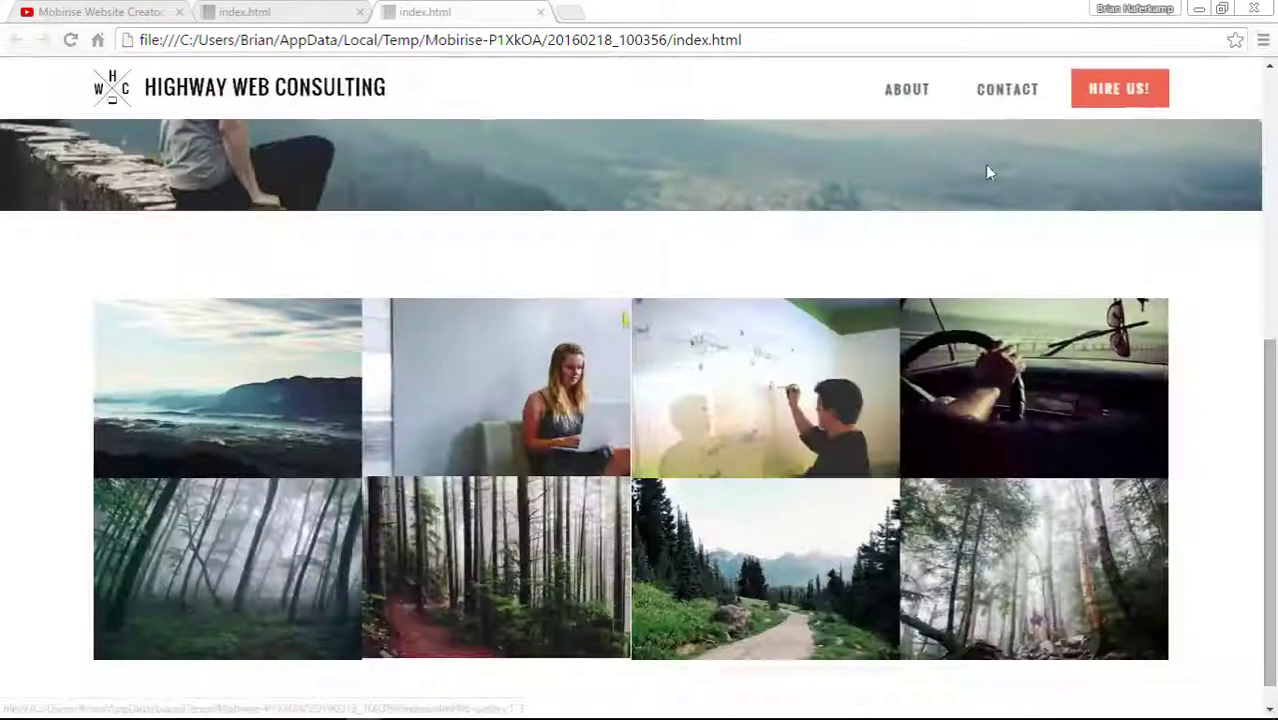
pyautogui.scroll(-1, 1206, 497)
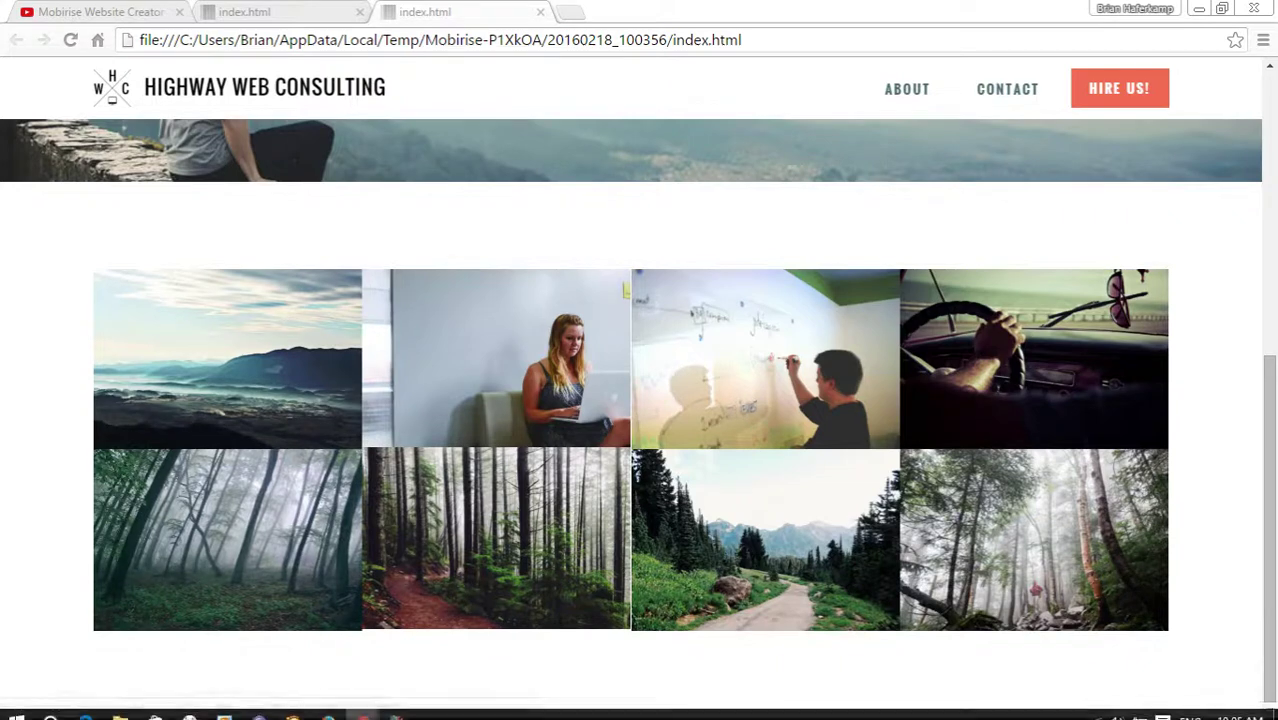
# Back in Mobirise, turn the gallery's Full Width on so it spans edge to edge
pyautogui.click(397, 707)
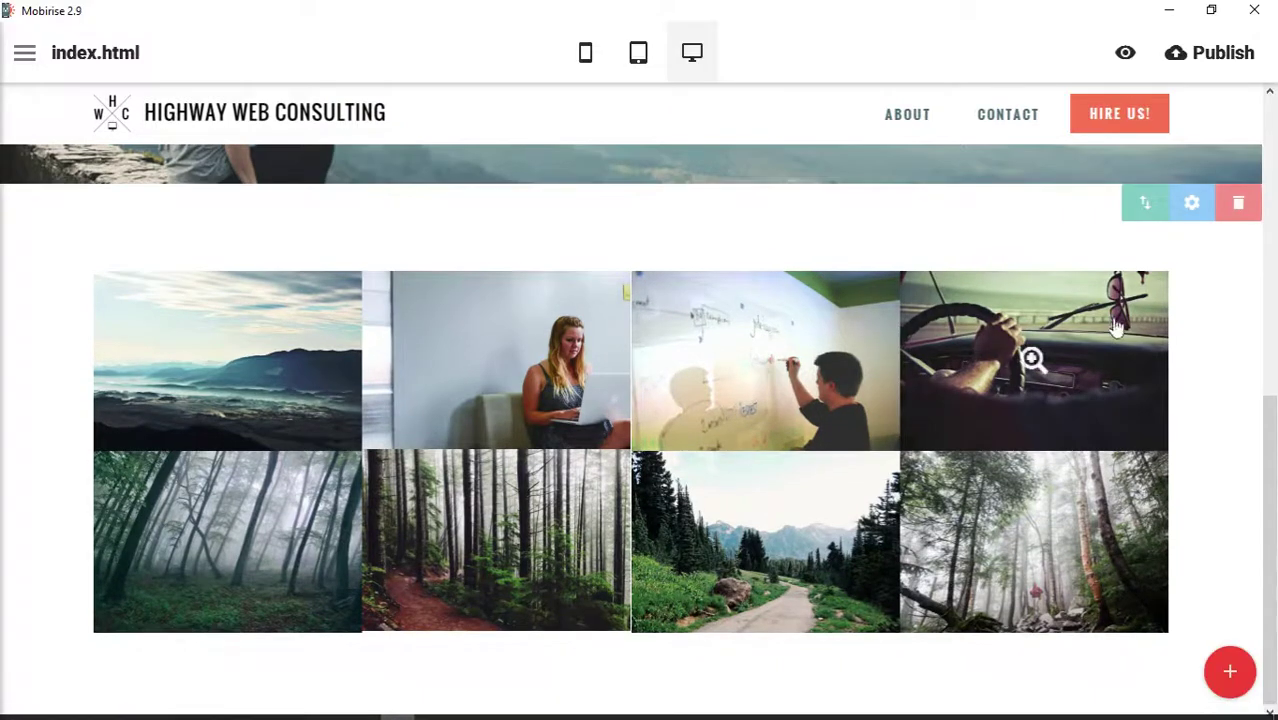
pyautogui.click(1191, 202)
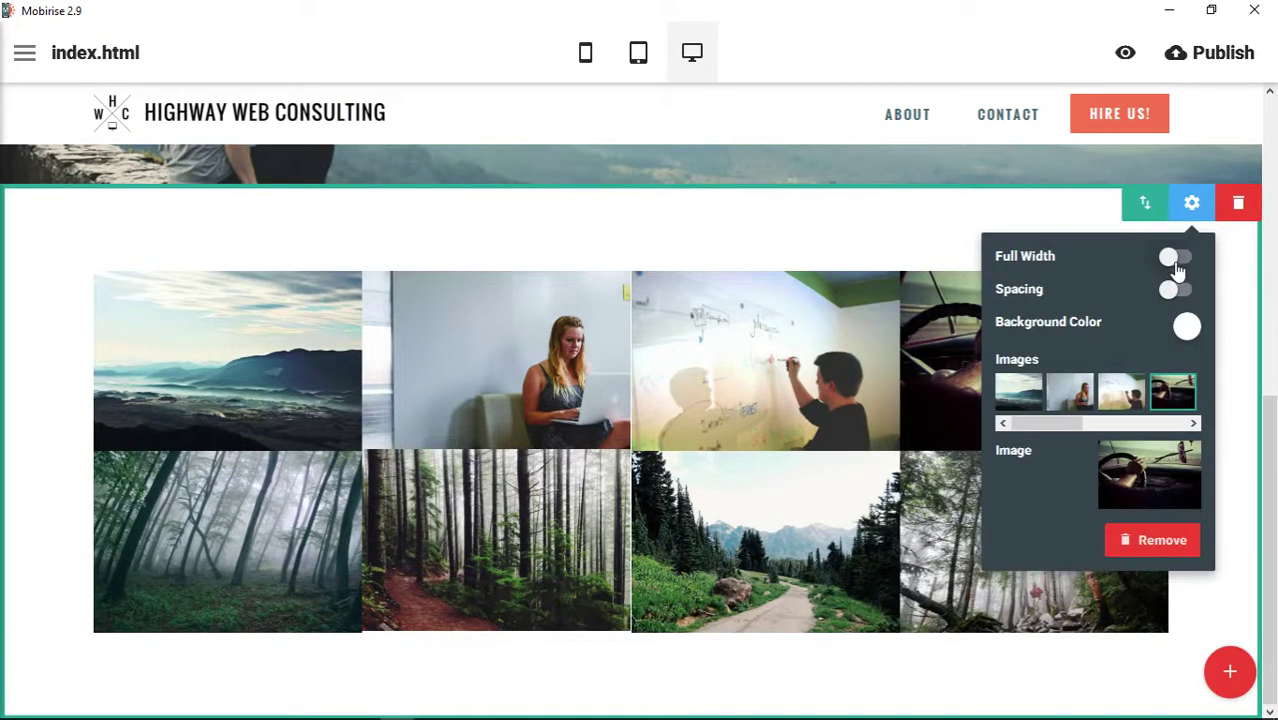
pyautogui.click(1176, 262)
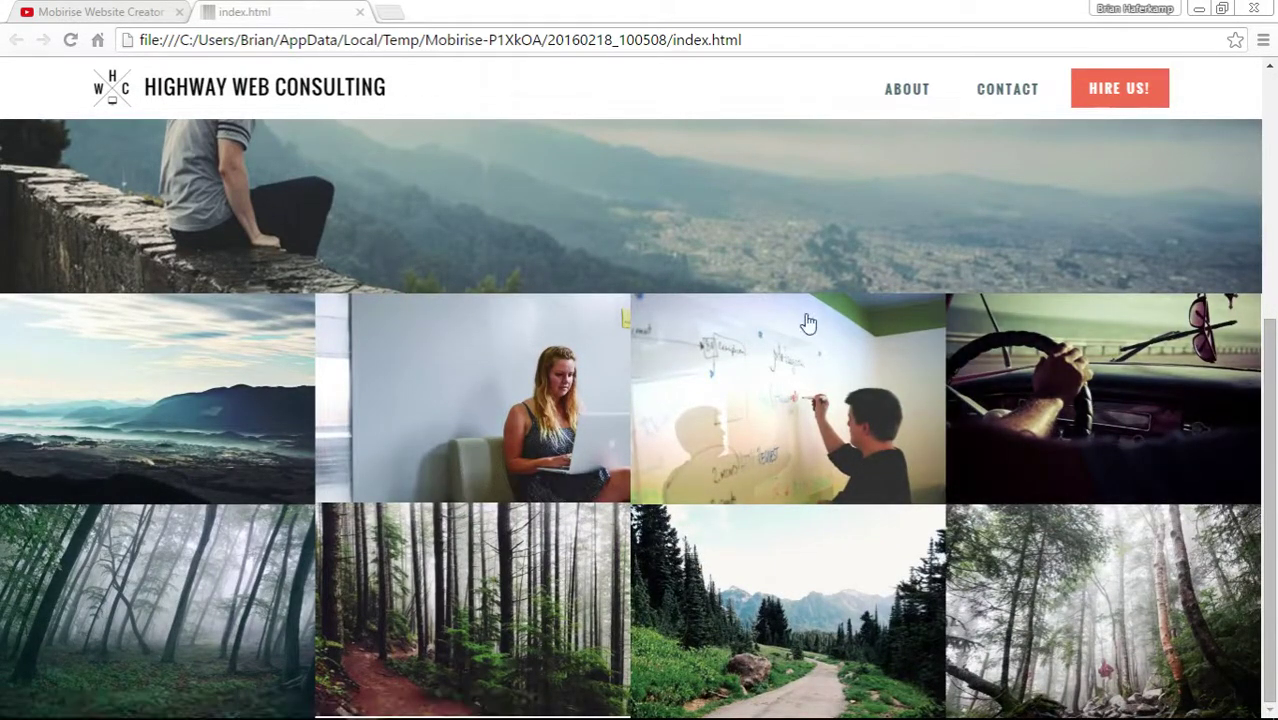
pyautogui.scroll(3, 808, 323)
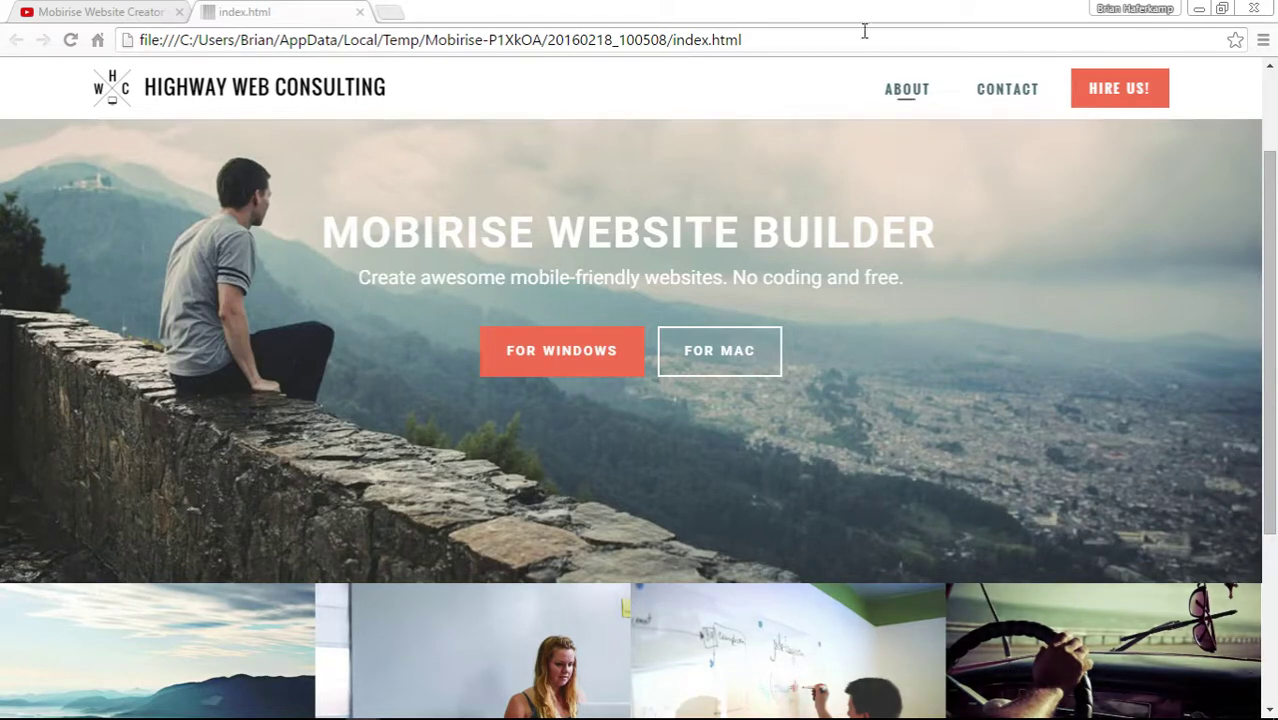
pyautogui.scroll(-3, 953, 334)
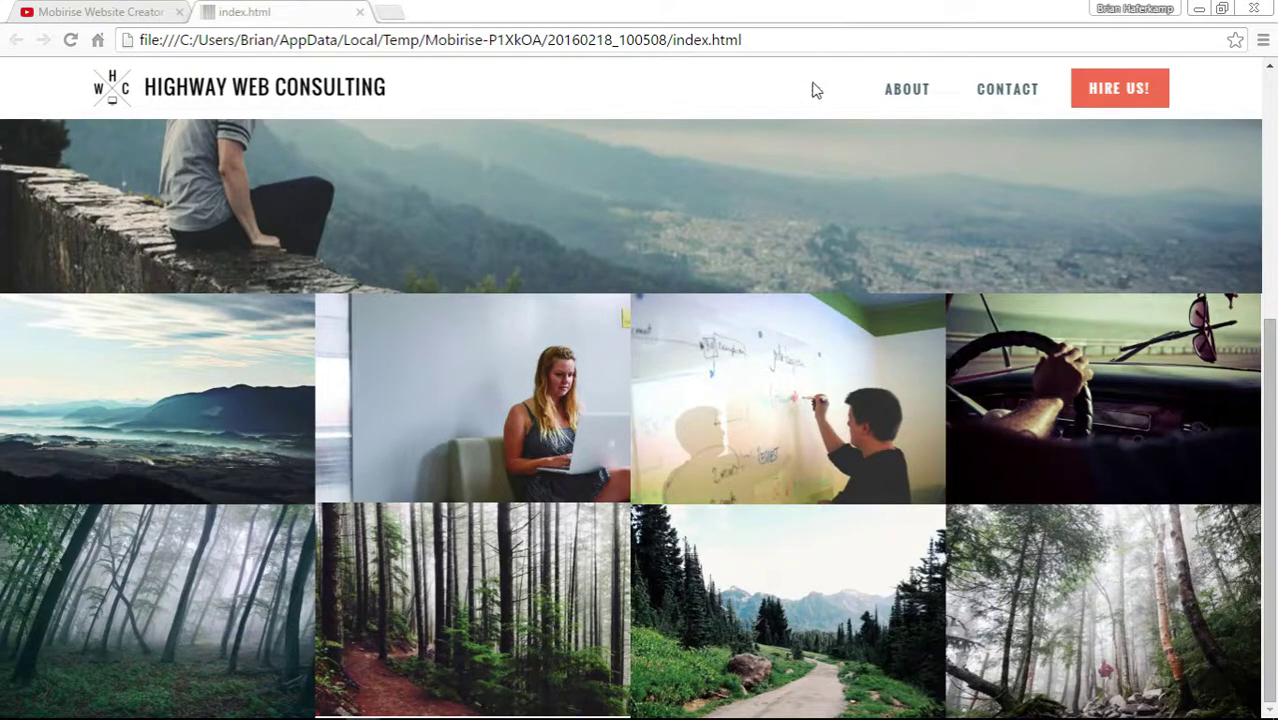
pyautogui.scroll(5, 890, 260)
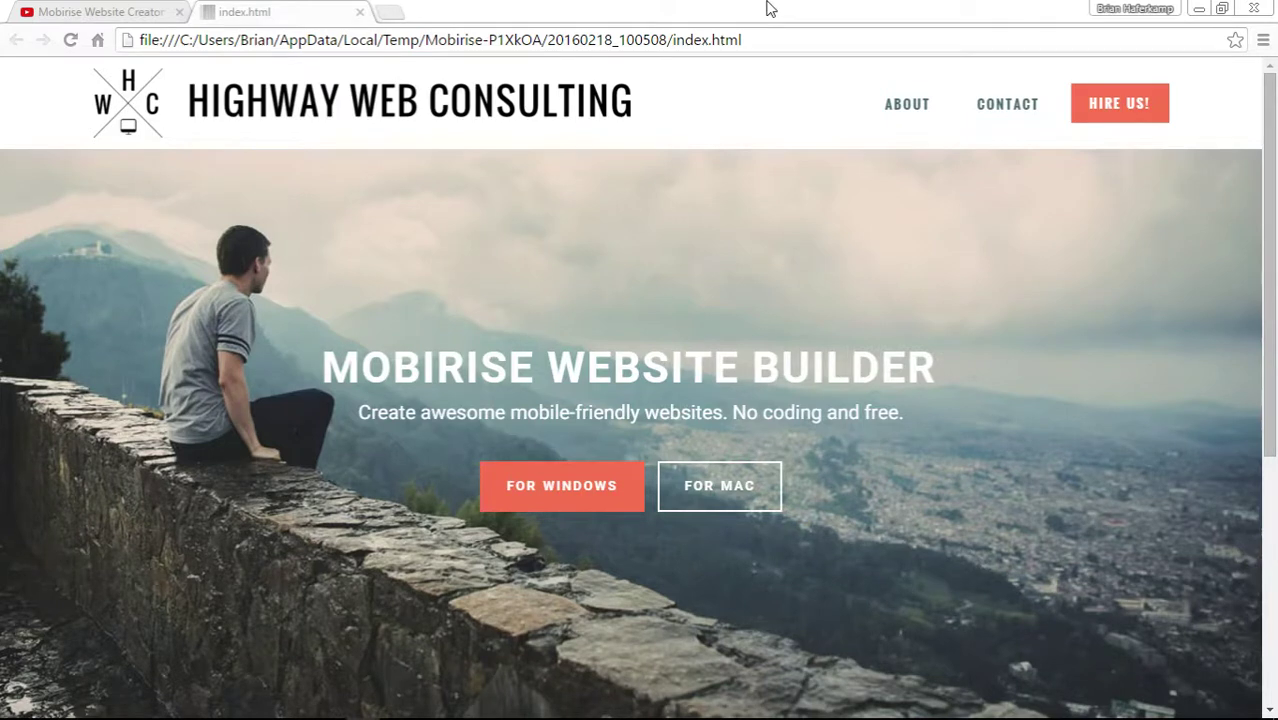
# Bring the Mobirise editor back in front of Chrome, showing index.html's eight-photo full-width gallery
pyautogui.moveTo(696, 714)
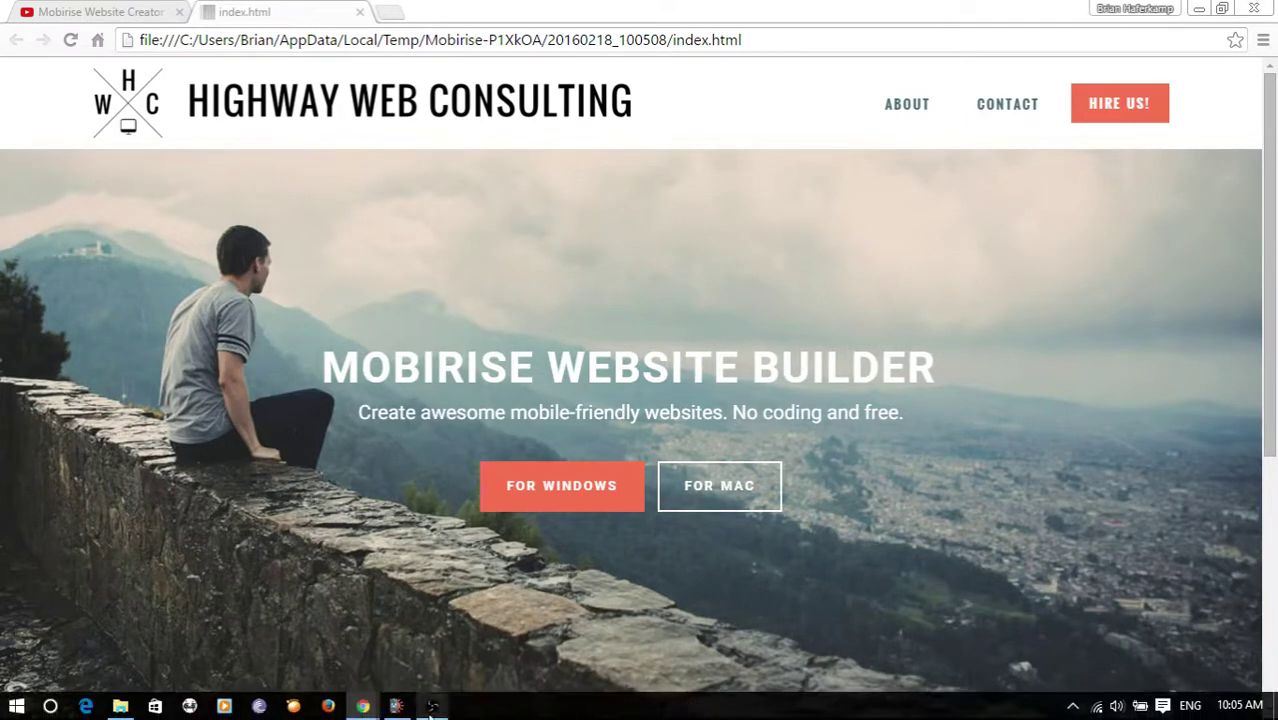
pyautogui.click(400, 707)
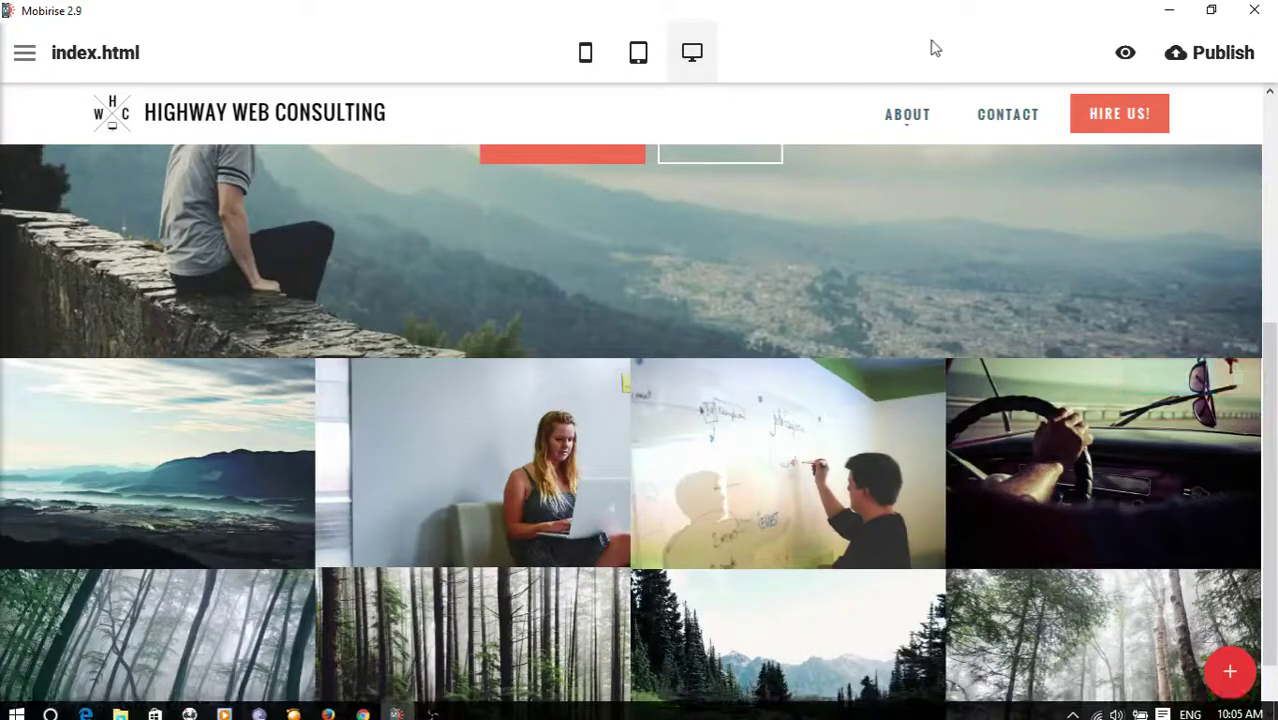
pyautogui.scroll(3, 985, 426)
pyautogui.scroll(-4, 990, 435)
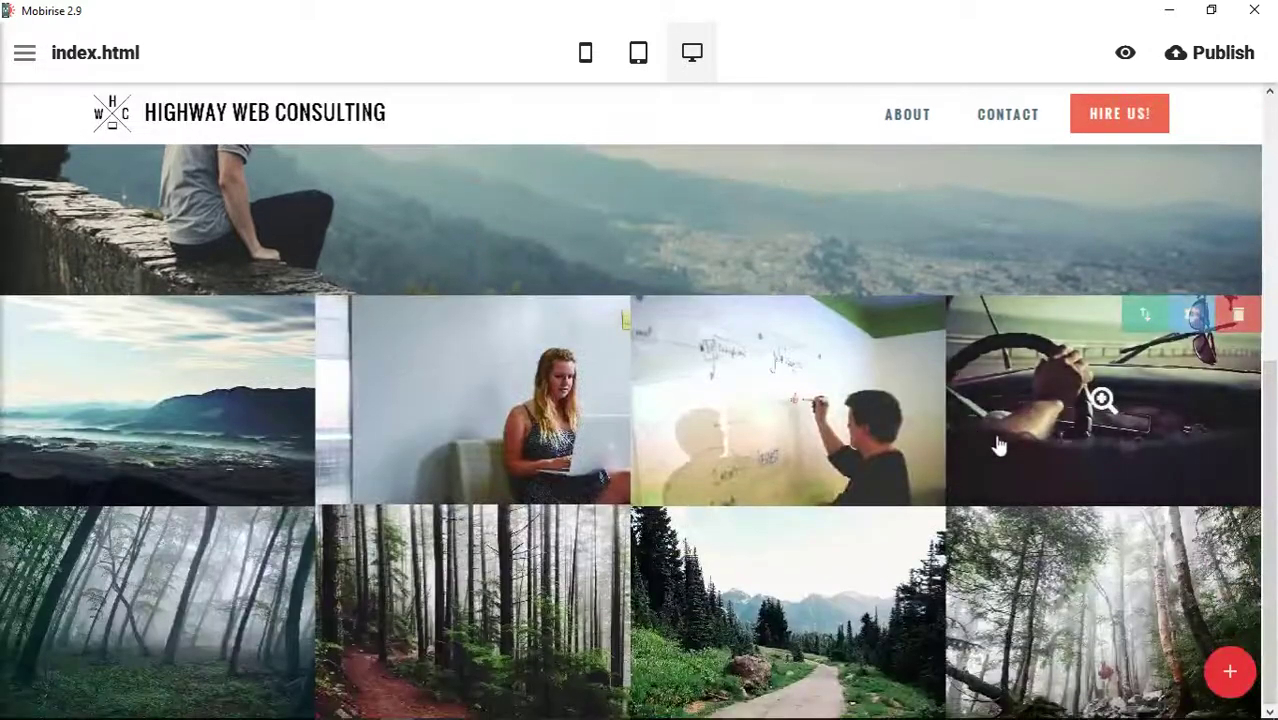